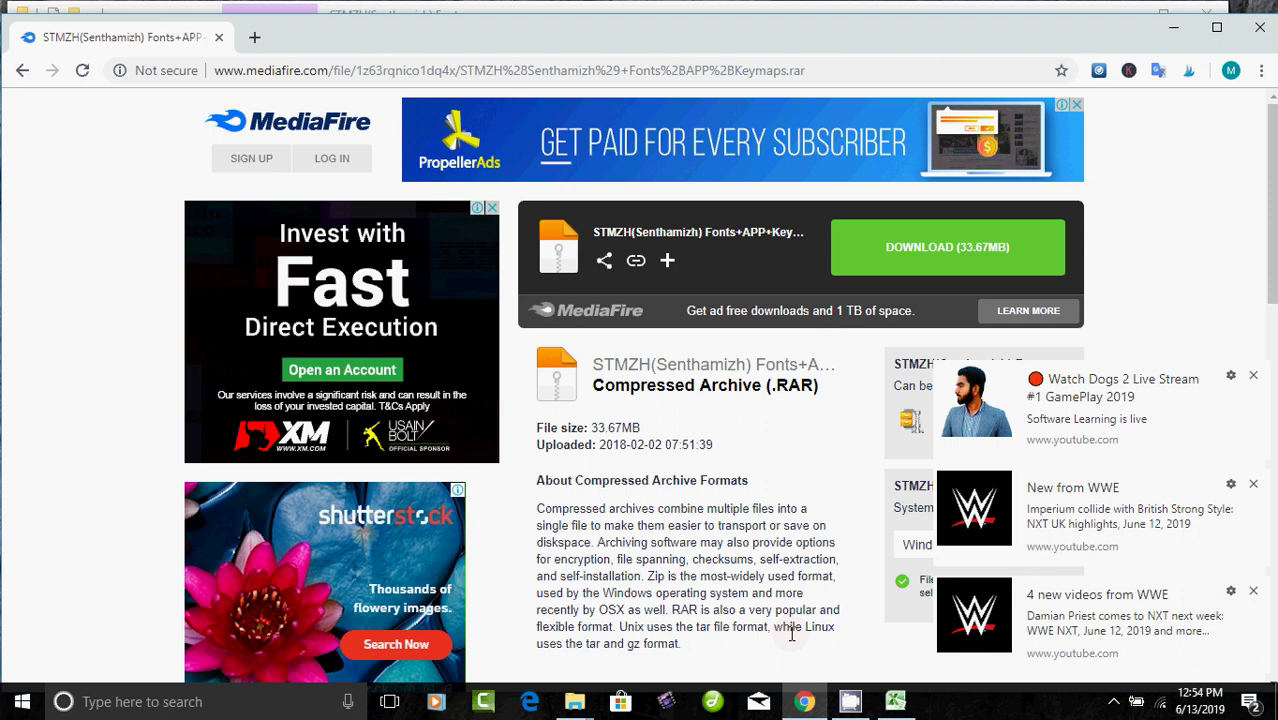
- Close Chrome and open the font tamil folder on Local Disk (D:)
mouse_move(848, 703)
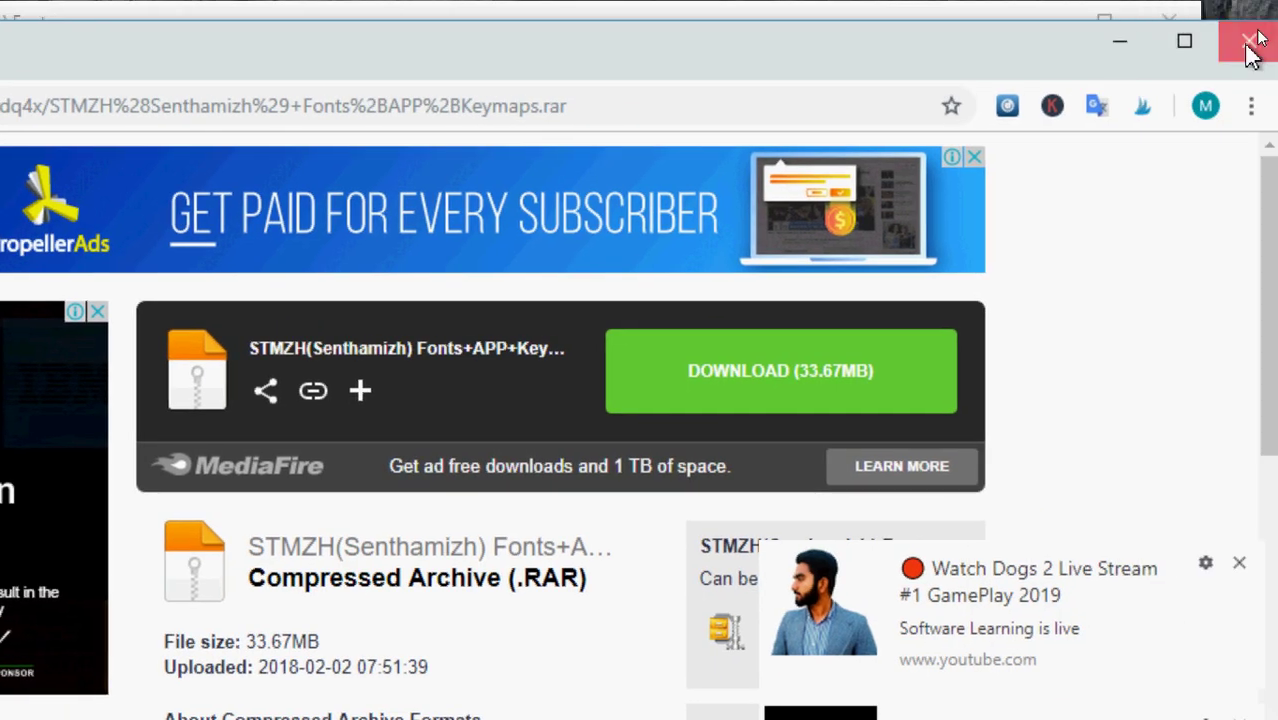
left_click(1238, 55)
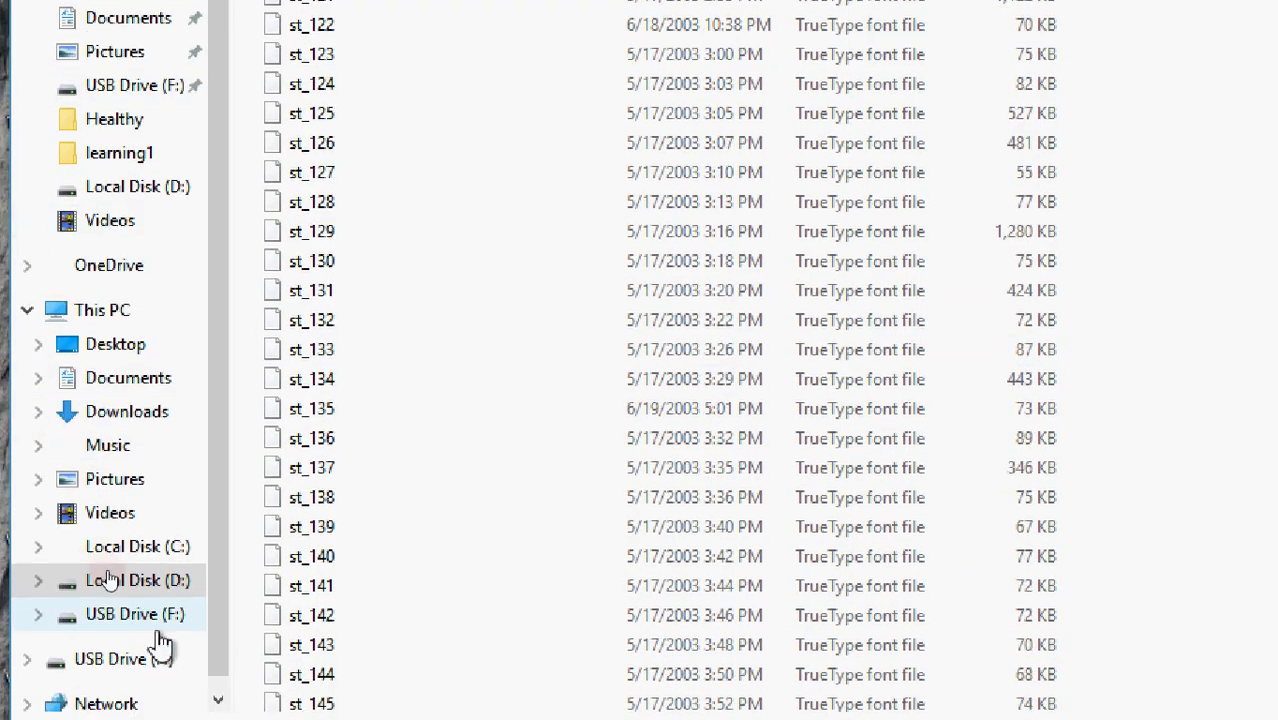
left_click(171, 596)
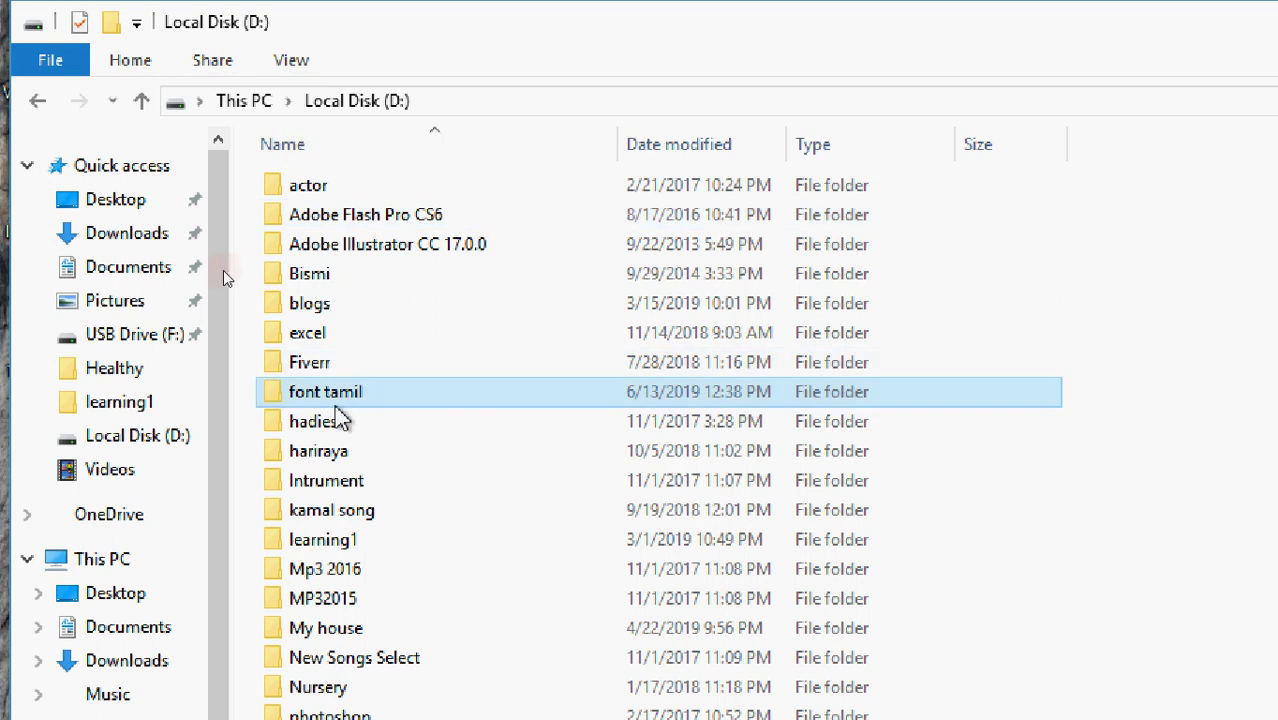
double_click(343, 395)
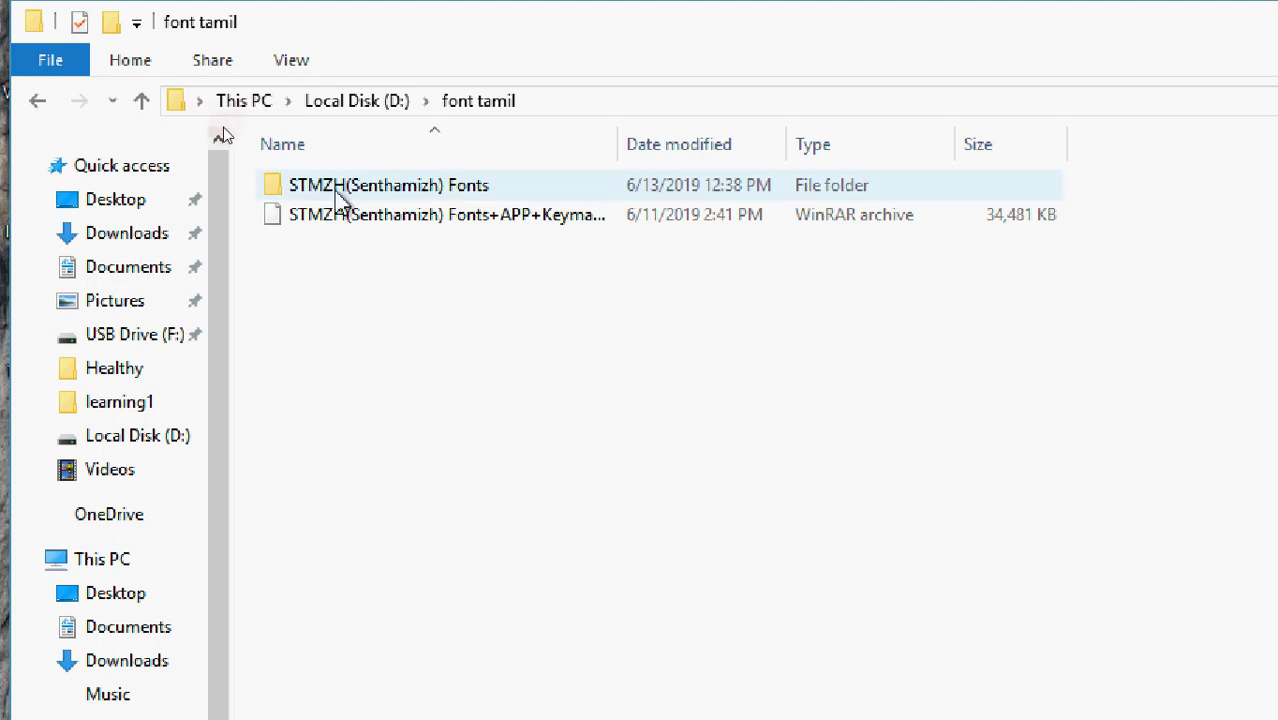
- Select the STMZH fonts WinRAR archive and open it
left_click(358, 227)
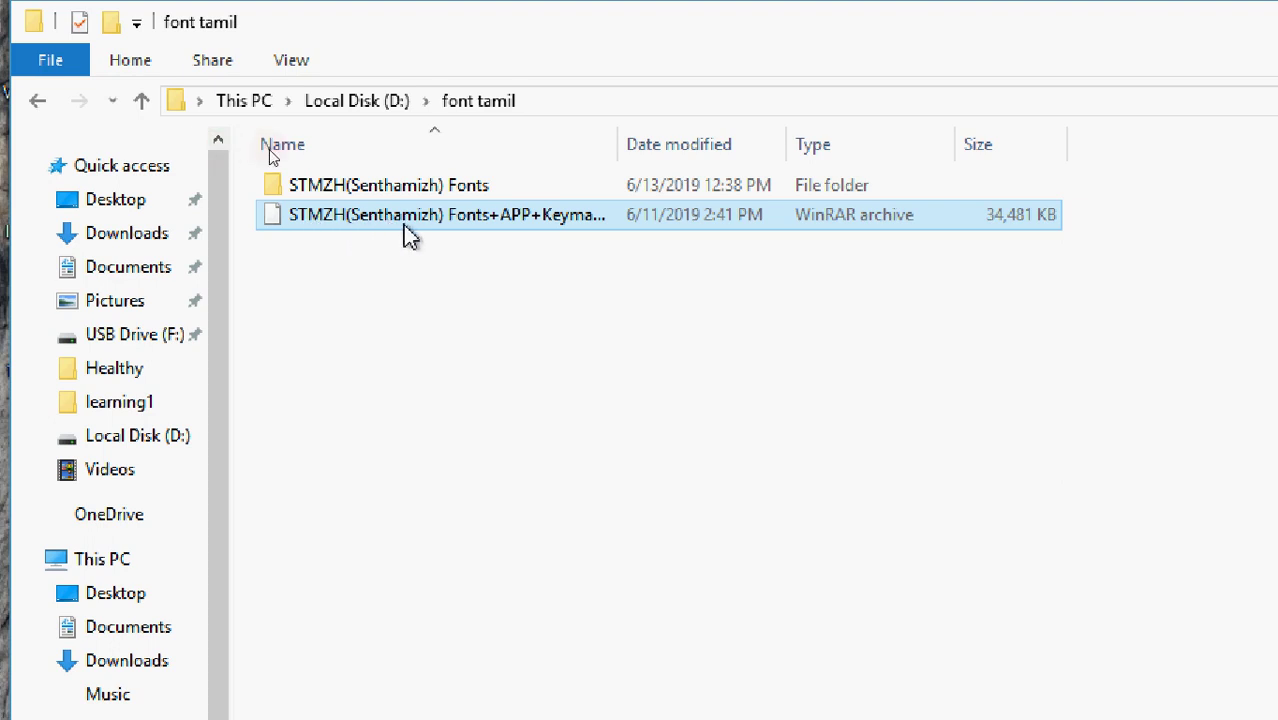
left_click(360, 188, "ctrl")
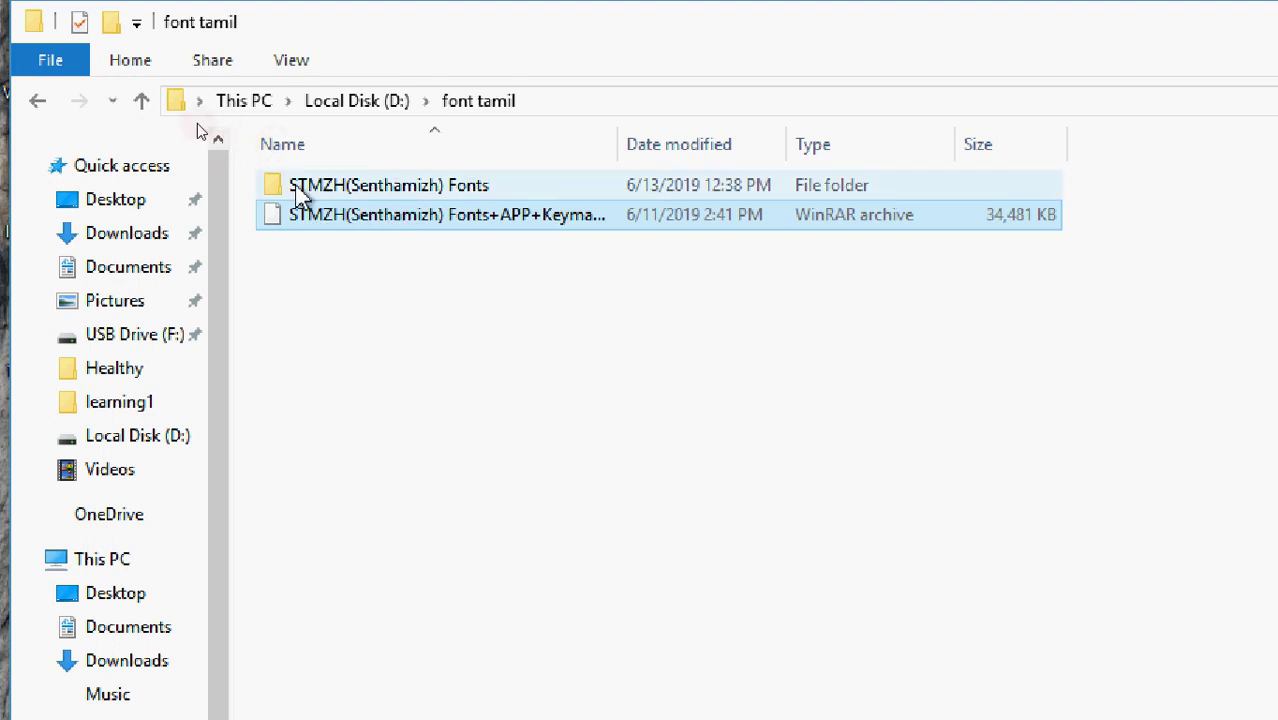
left_click(300, 215)
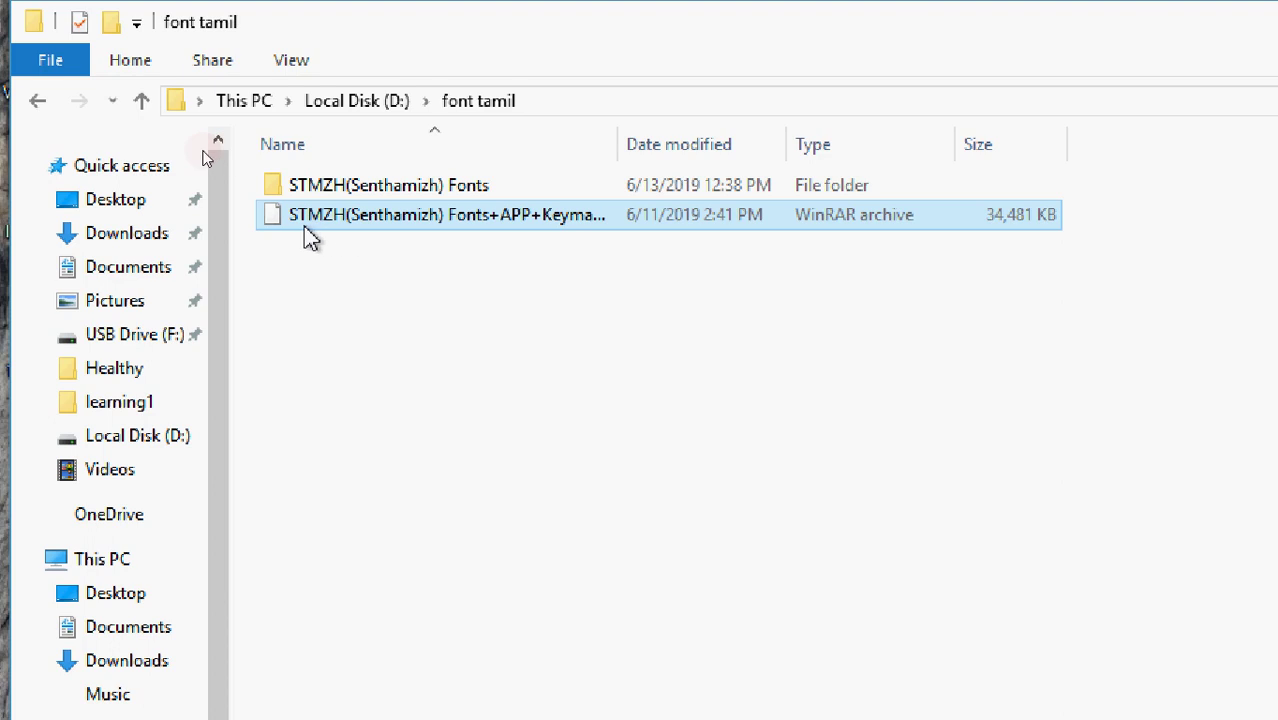
double_click(323, 216)
right_click(323, 216)
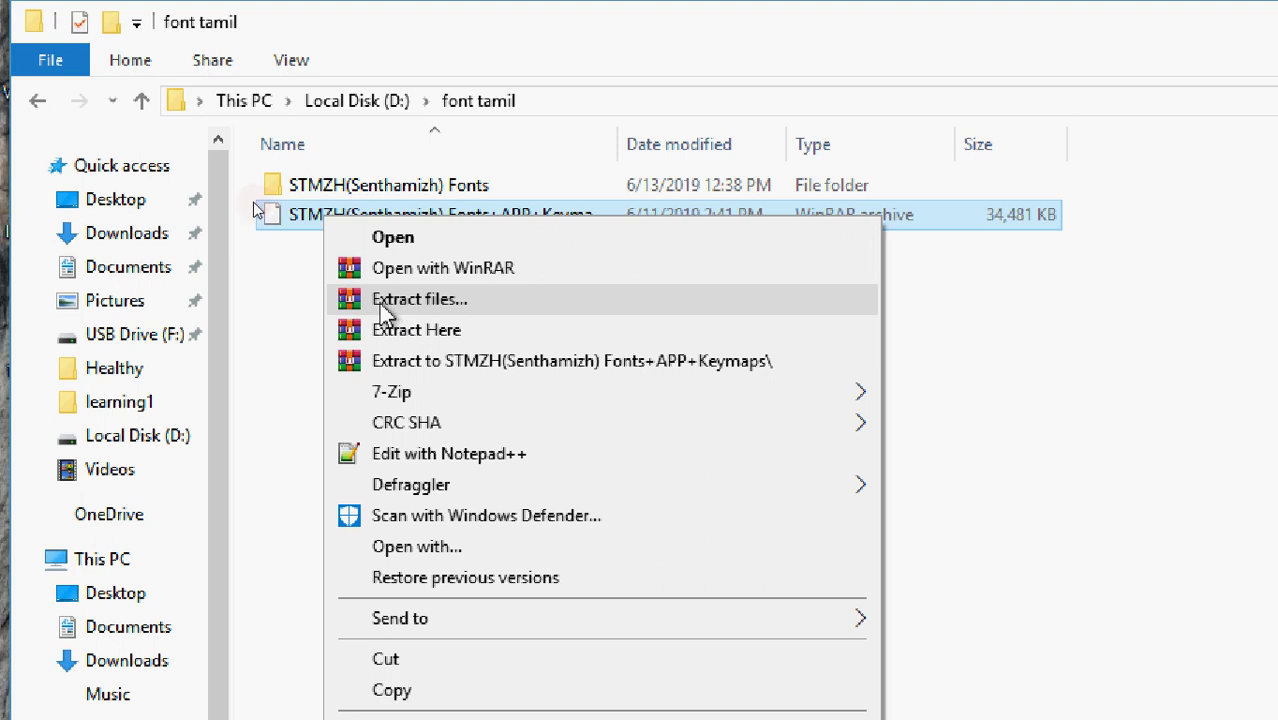
left_click(262, 320)
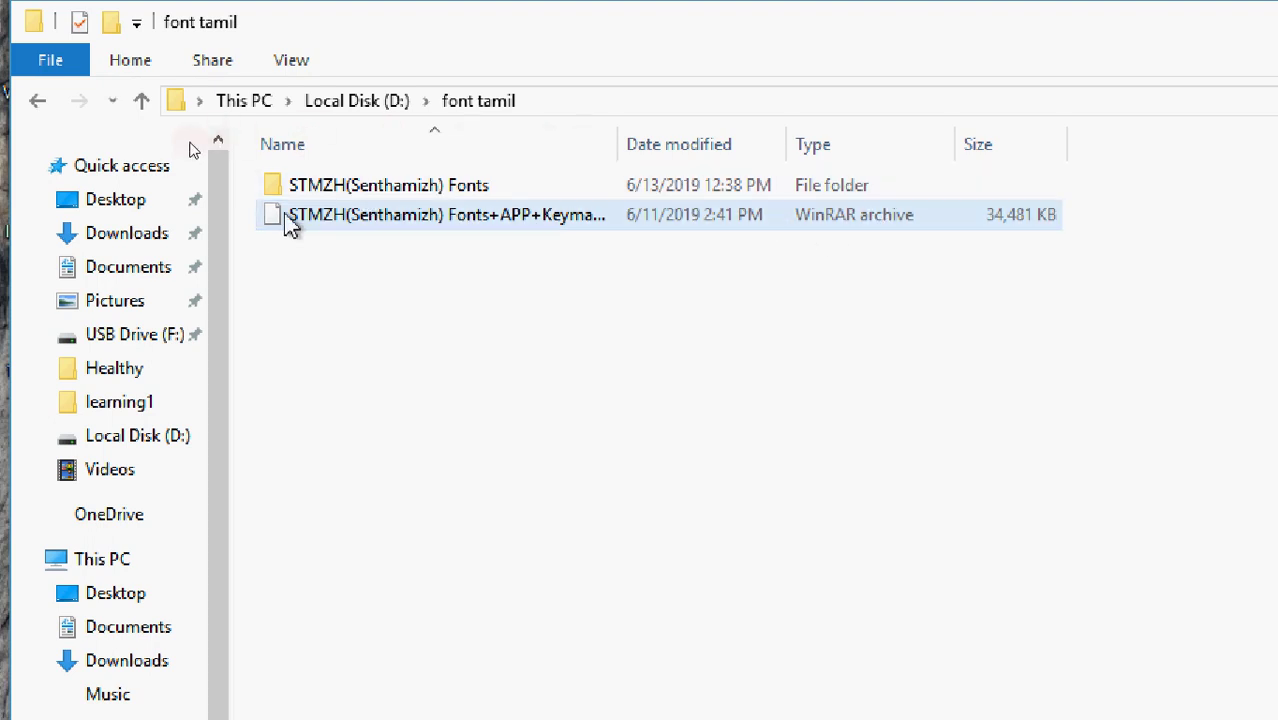
right_click(336, 222)
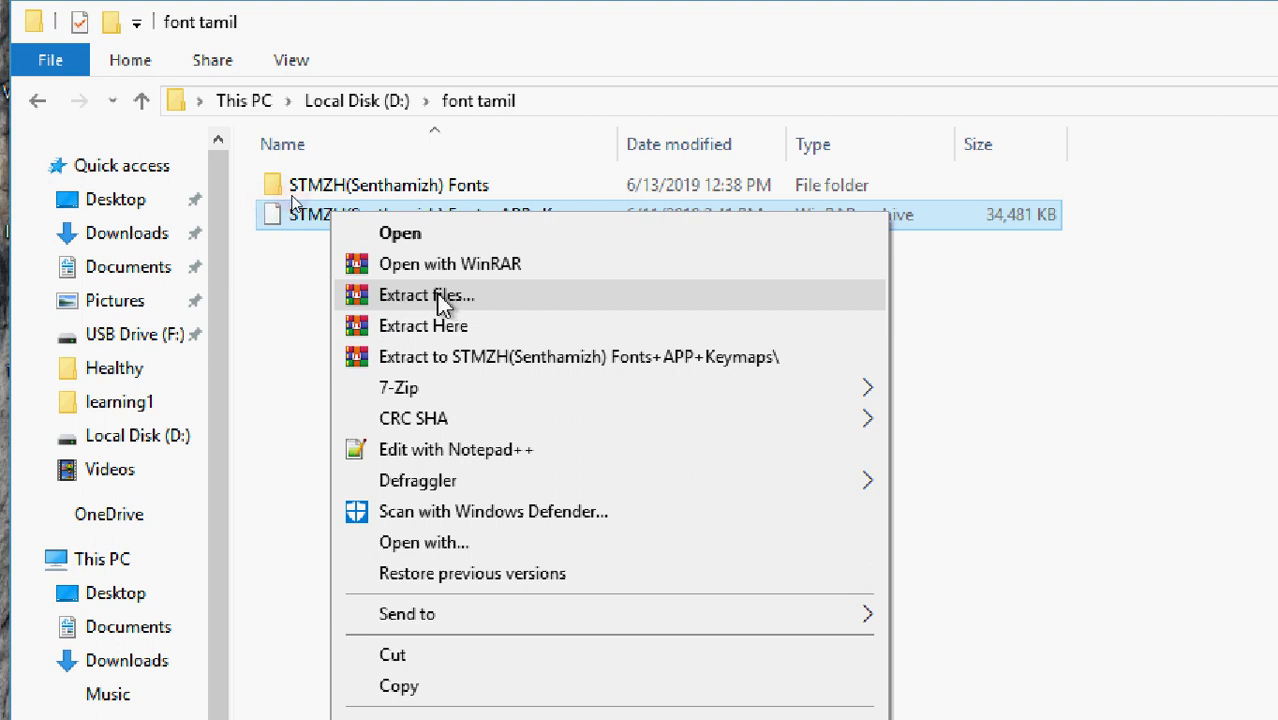
left_click(294, 298)
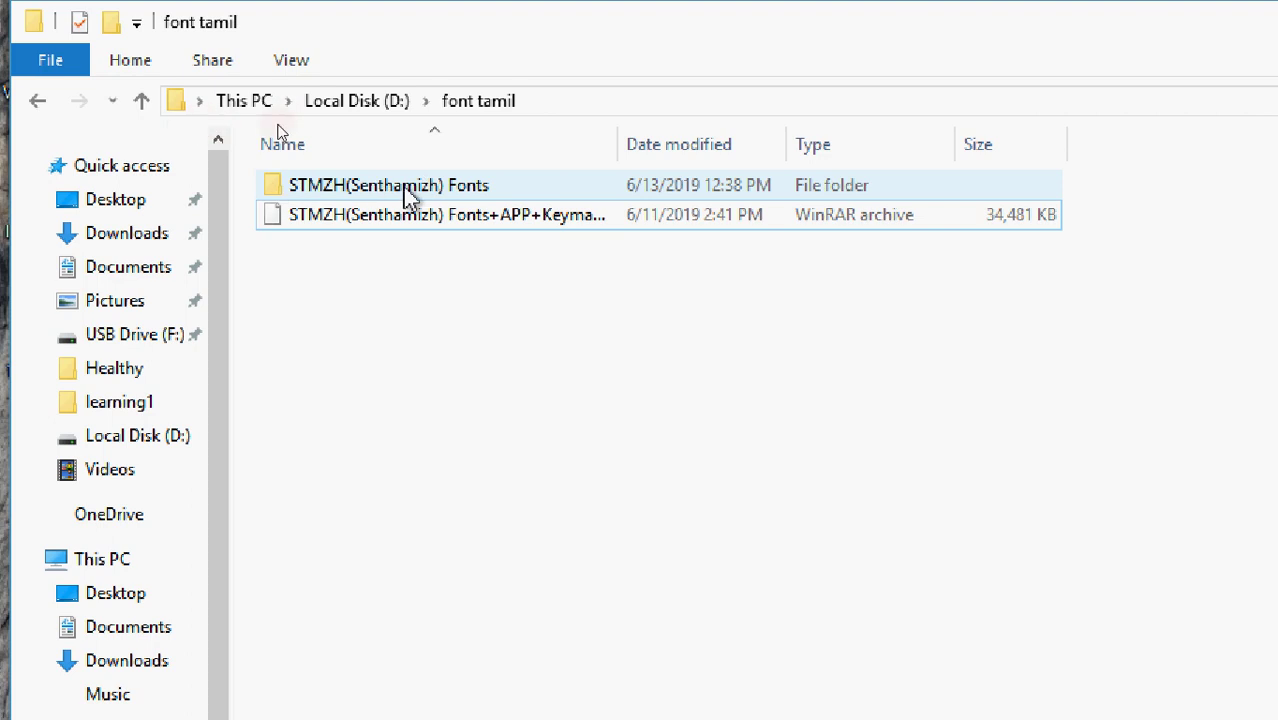
- Open the STMZH(Senthamizh) Fonts folder and select the st_121 font file
double_click(330, 188)
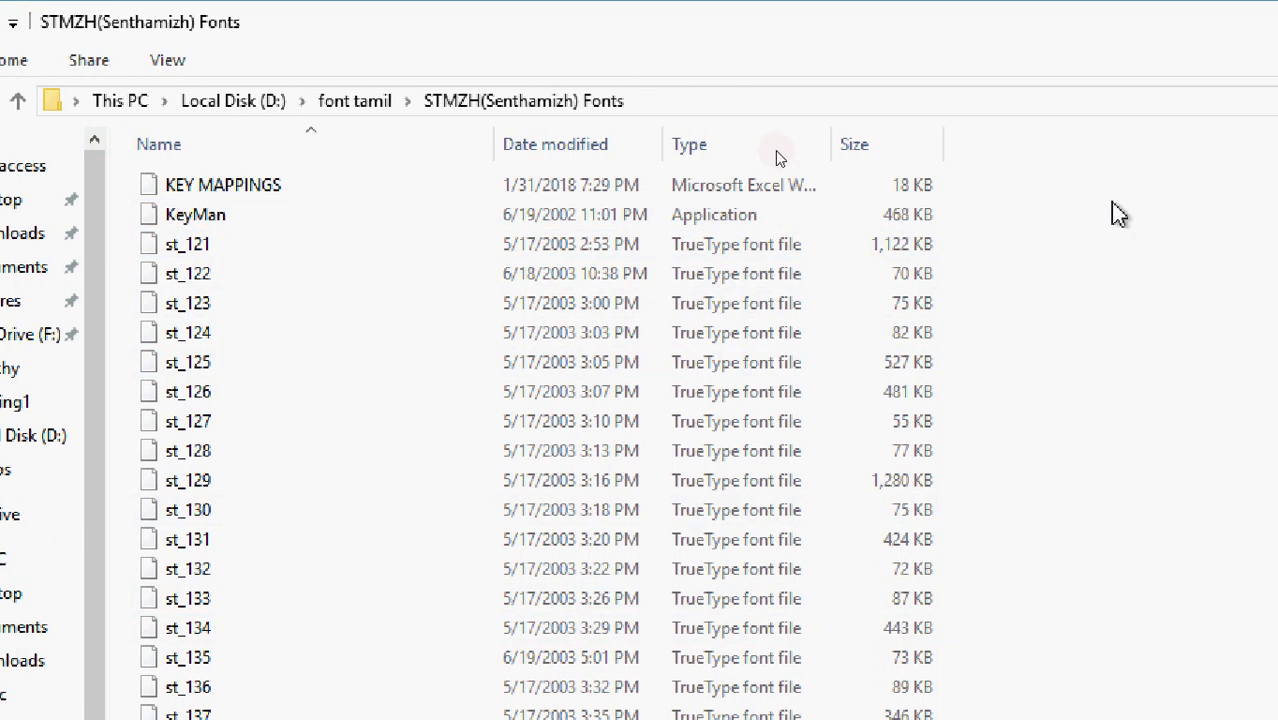
scroll(247, 300, "down", 3)
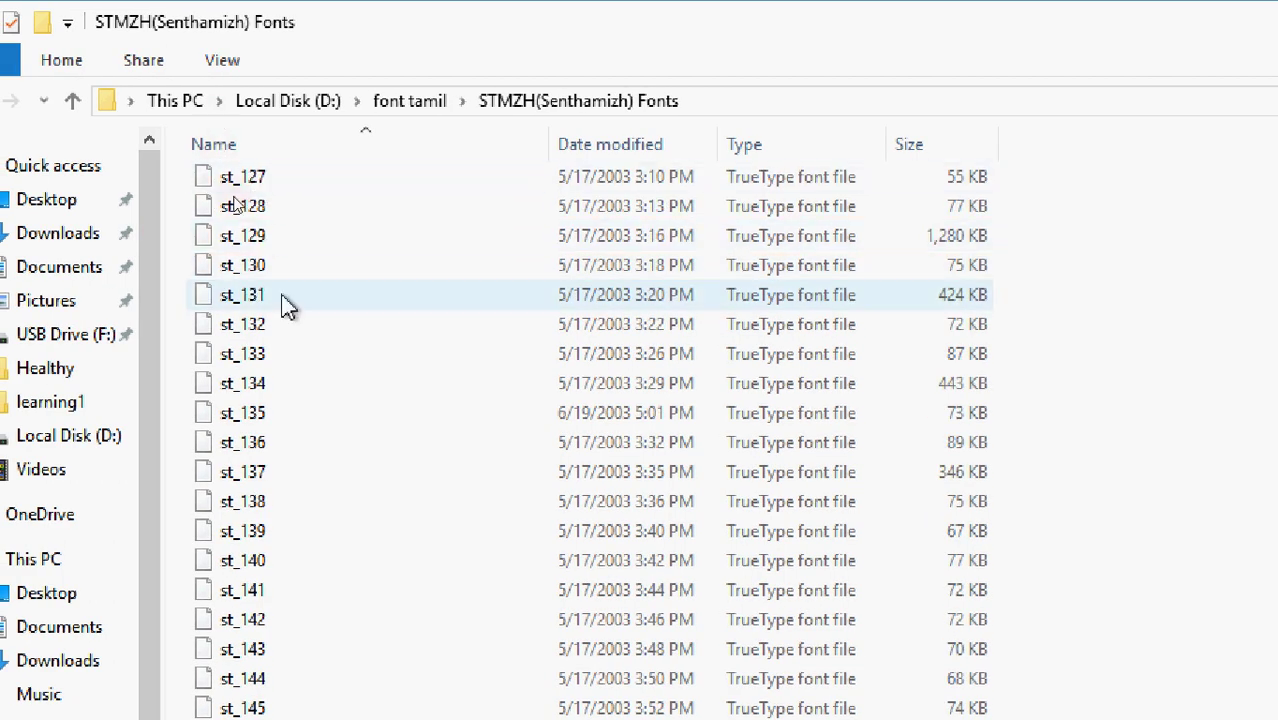
scroll(285, 300, "up", 3)
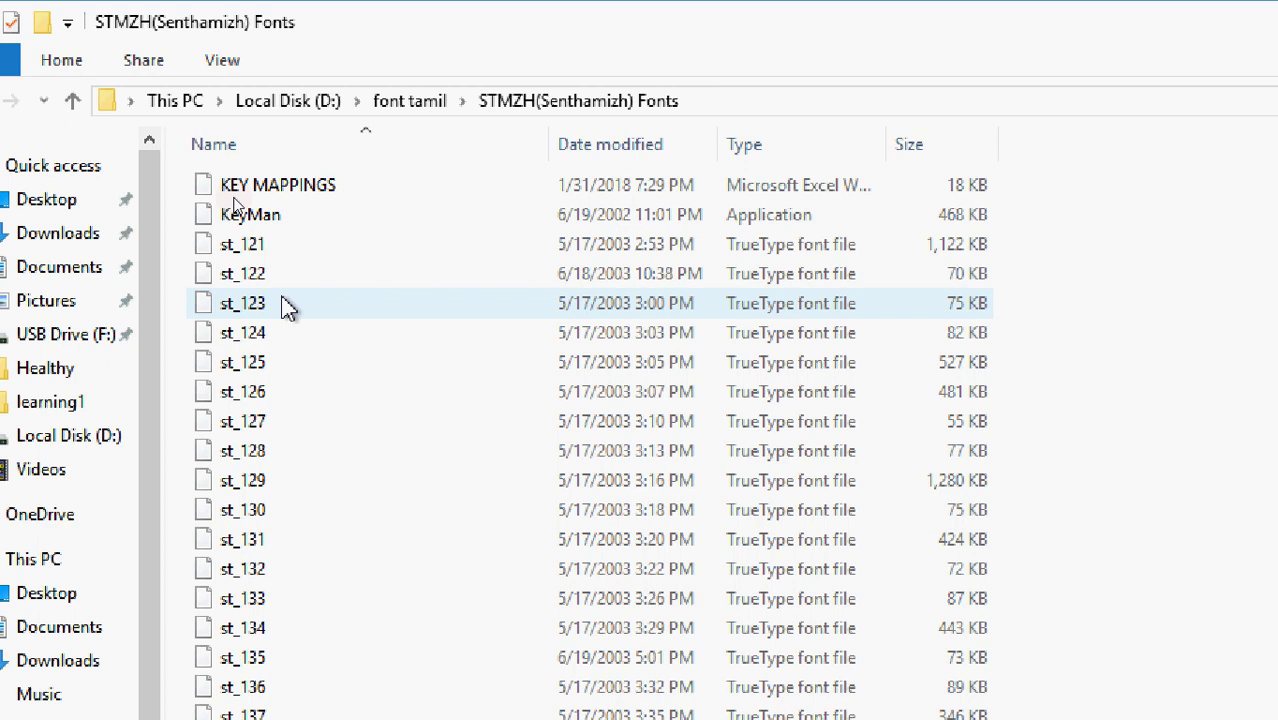
left_click(243, 250)
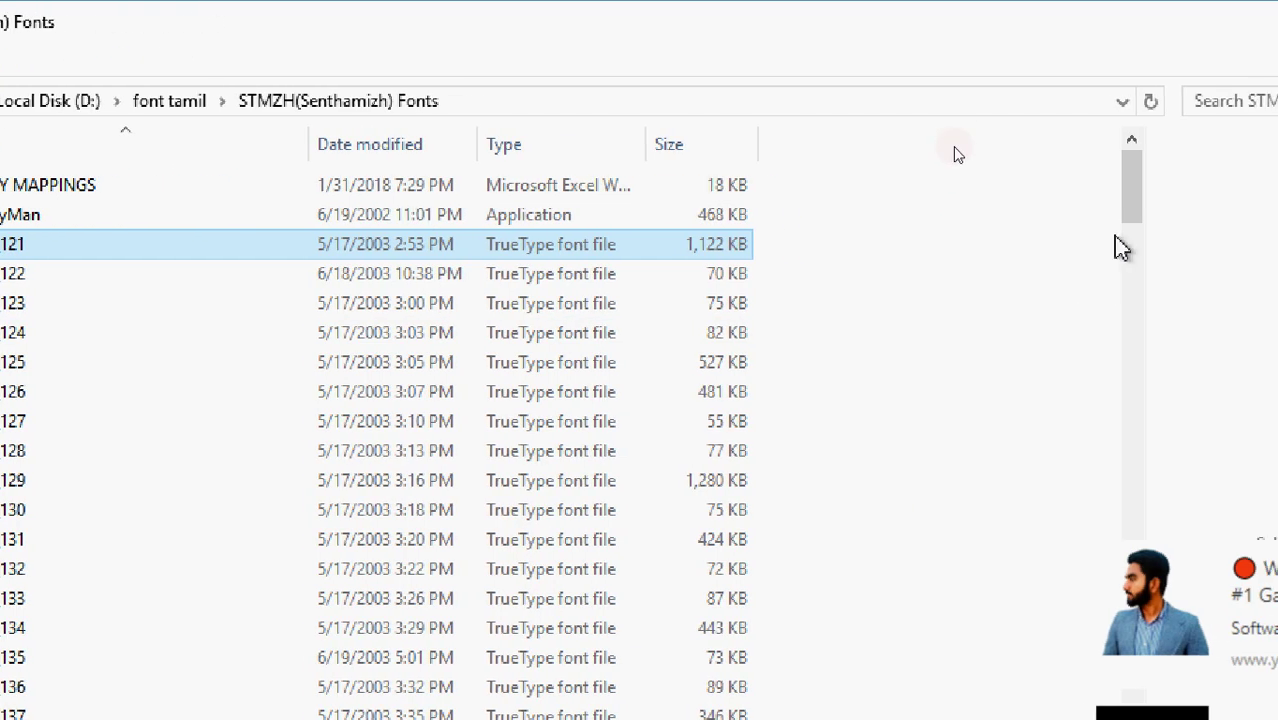
- Dismiss the Watch Dogs 2, new comment and WWE YouTube notifications
left_click_drag(1157, 205, 1115, 582)
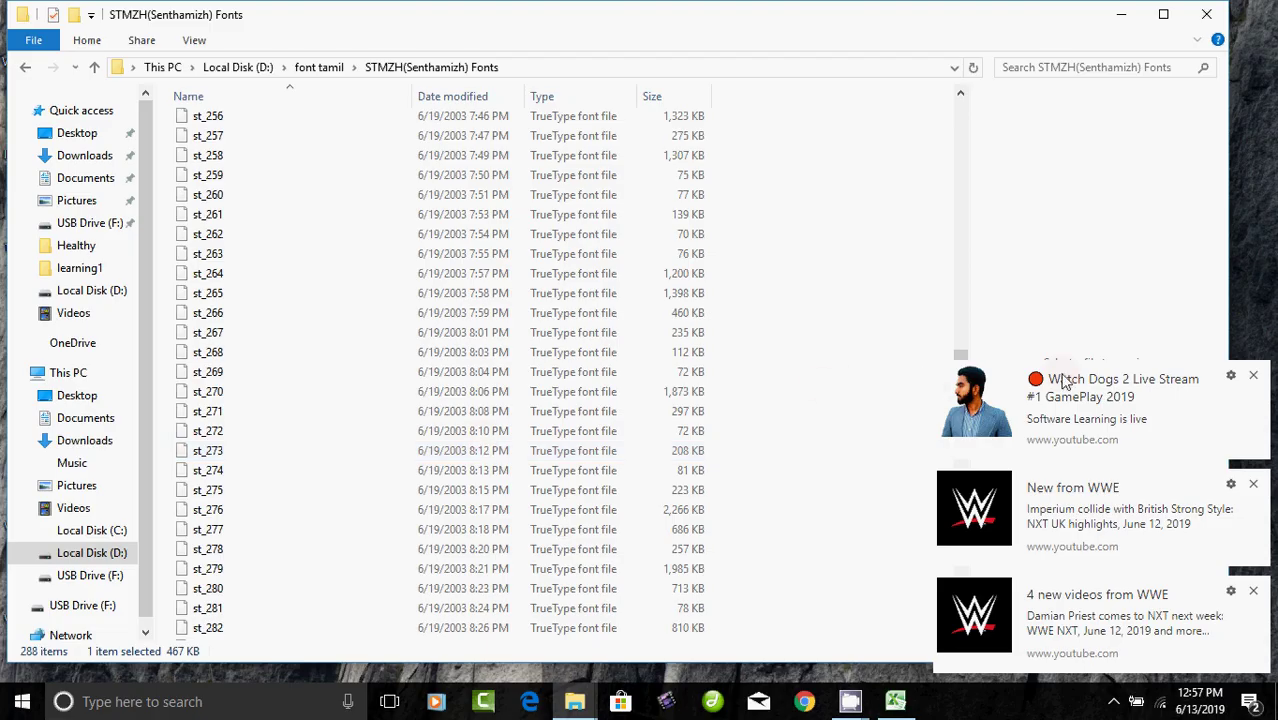
left_click(1253, 377)
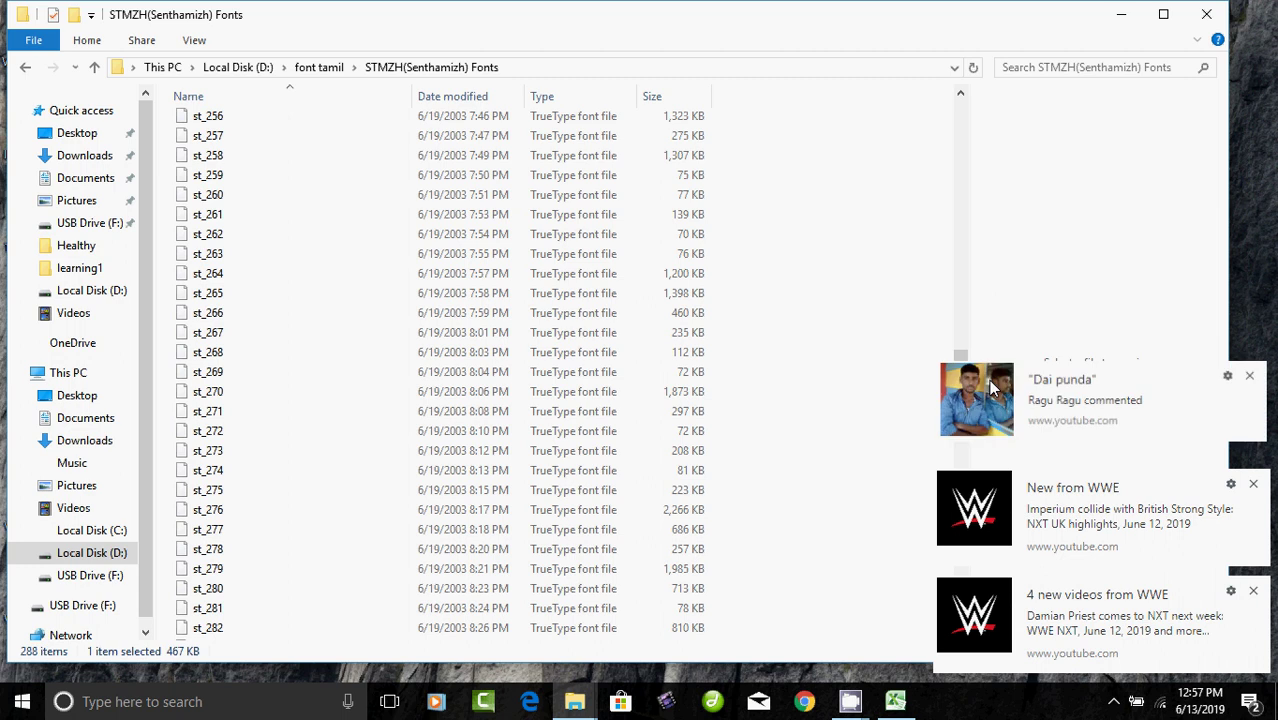
left_click(1253, 375)
left_click(1252, 486)
left_click(1252, 591)
left_click(960, 632)
left_click(960, 632)
left_click(960, 632)
- Scroll to the bottom of the 288-item font file list
scroll(962, 638, "down", 9)
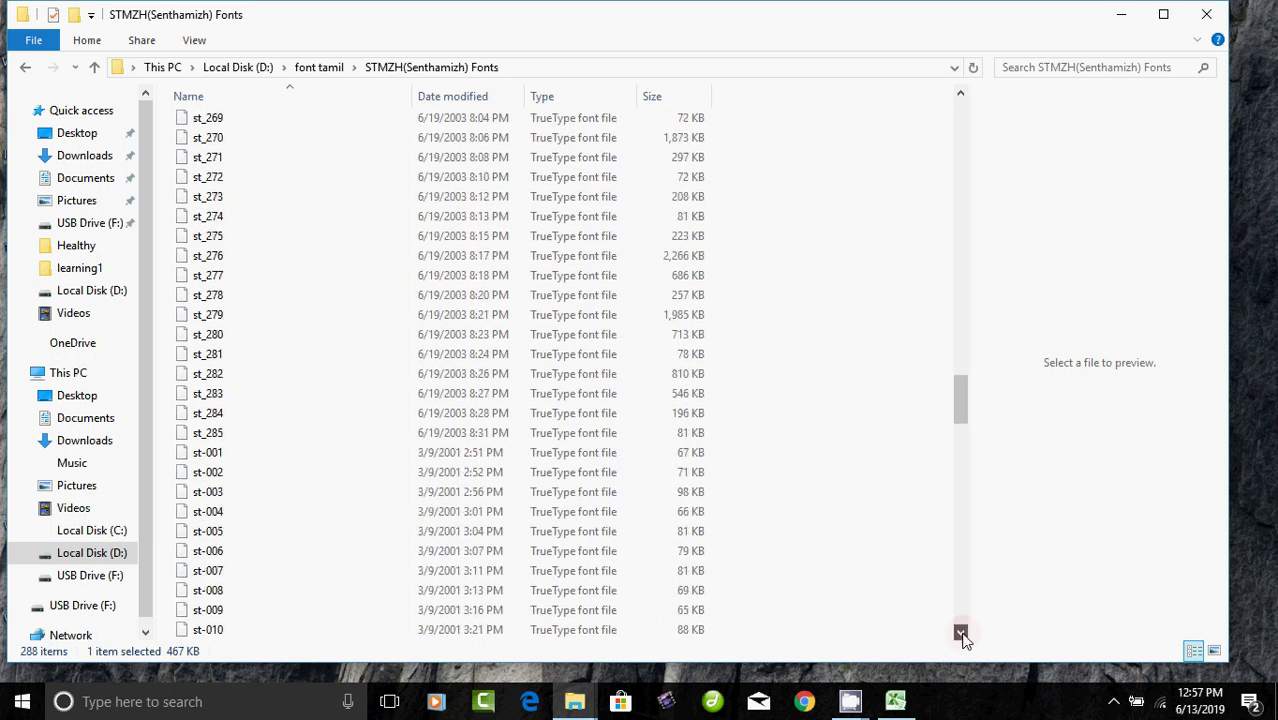
scroll(962, 638, "down", 10)
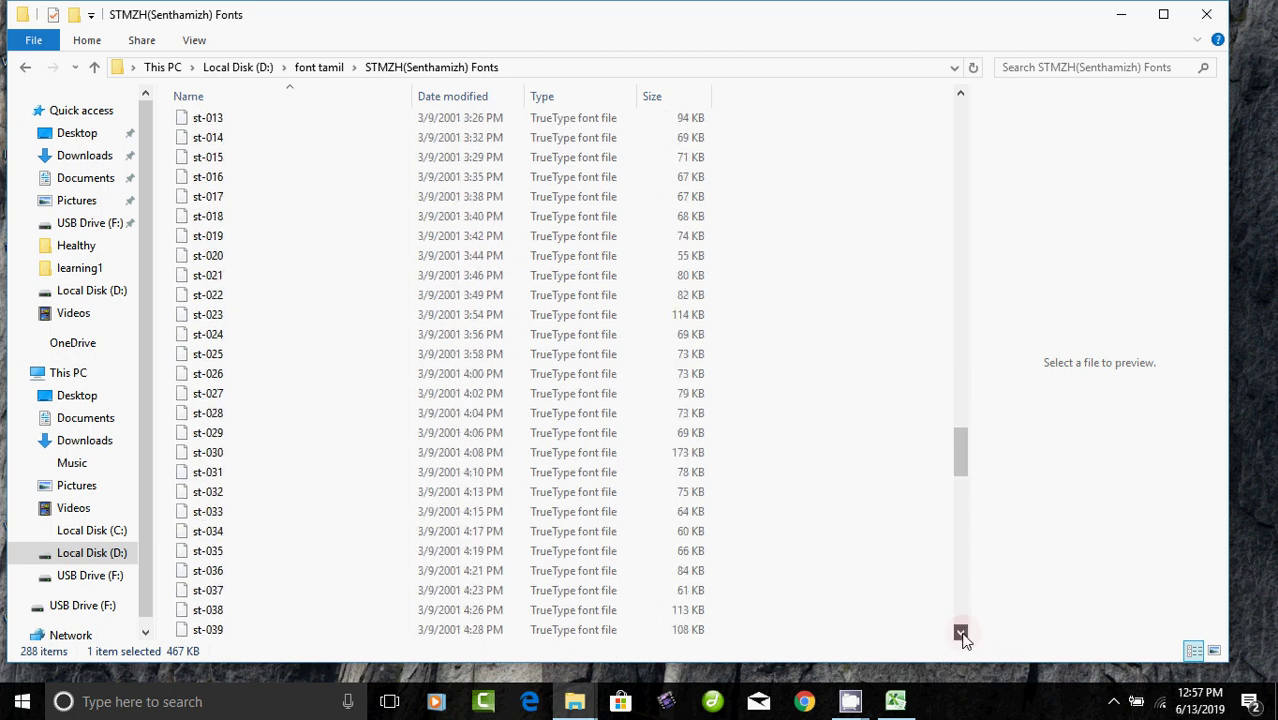
scroll(962, 638, "down", 9)
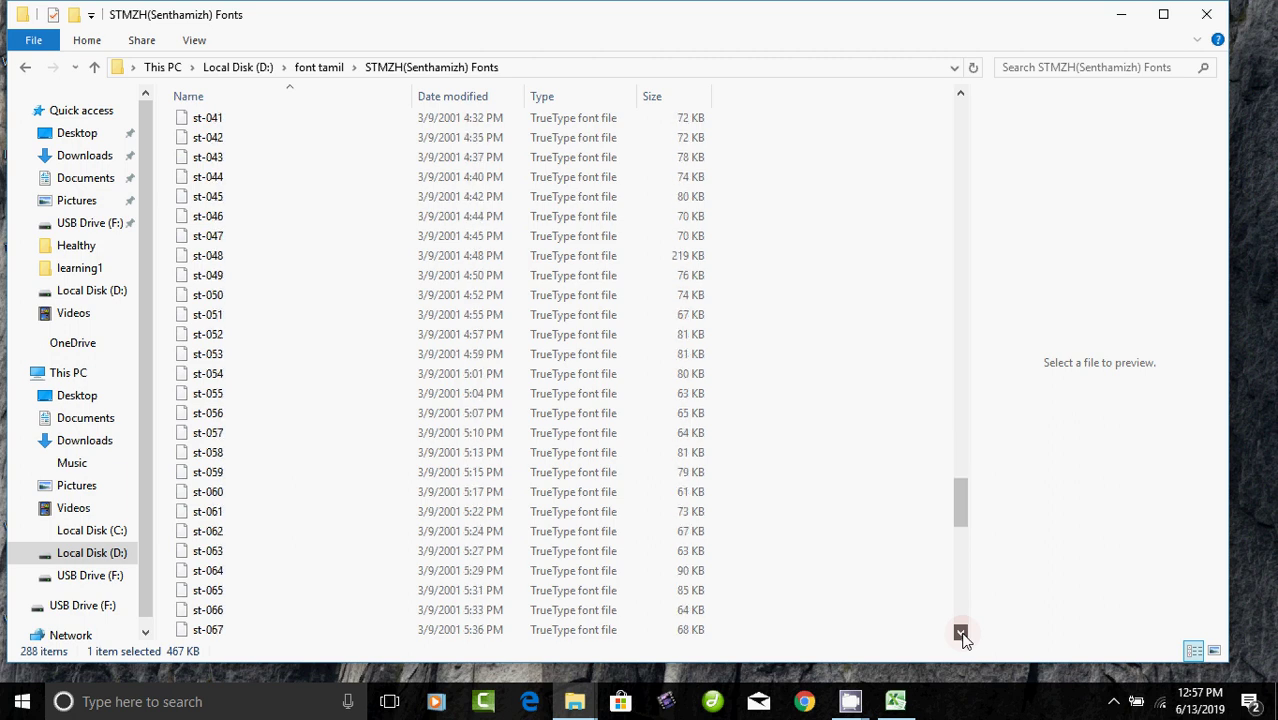
scroll(962, 638, "down", 10)
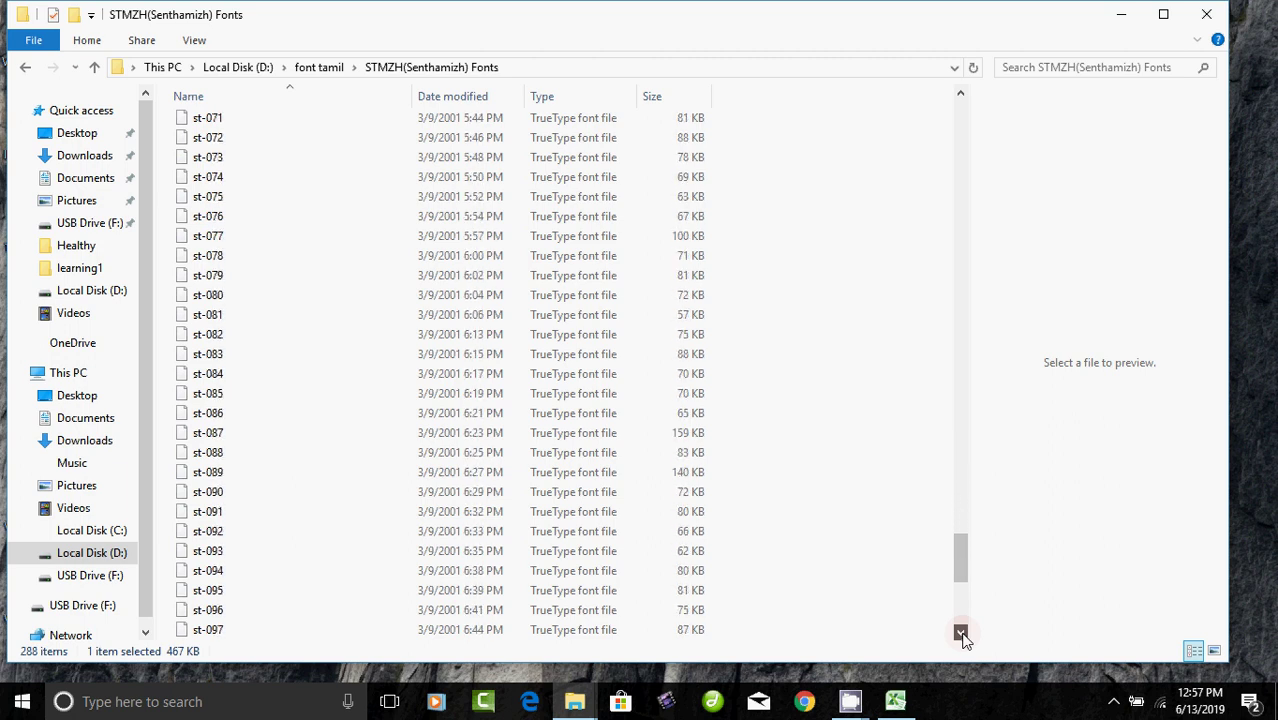
scroll(962, 638, "down", 2)
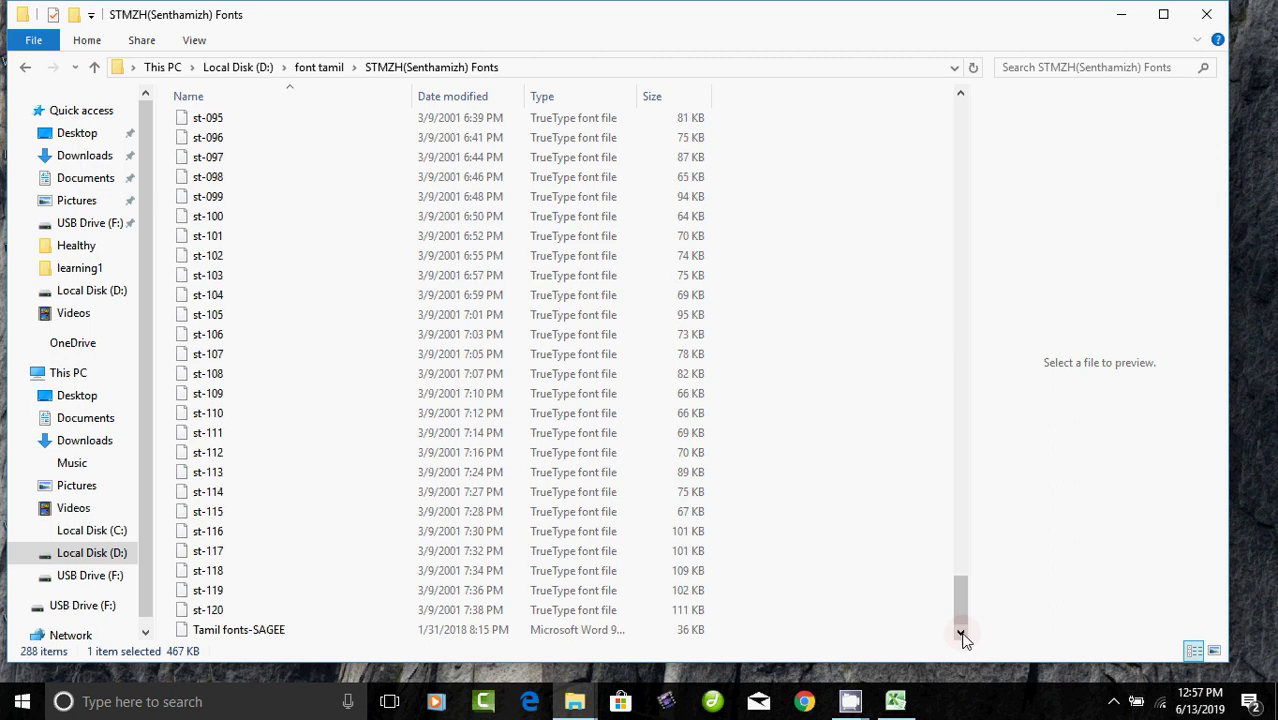
- Select all font files from st_121 through st-120 and copy them
left_click(224, 612, "shift")
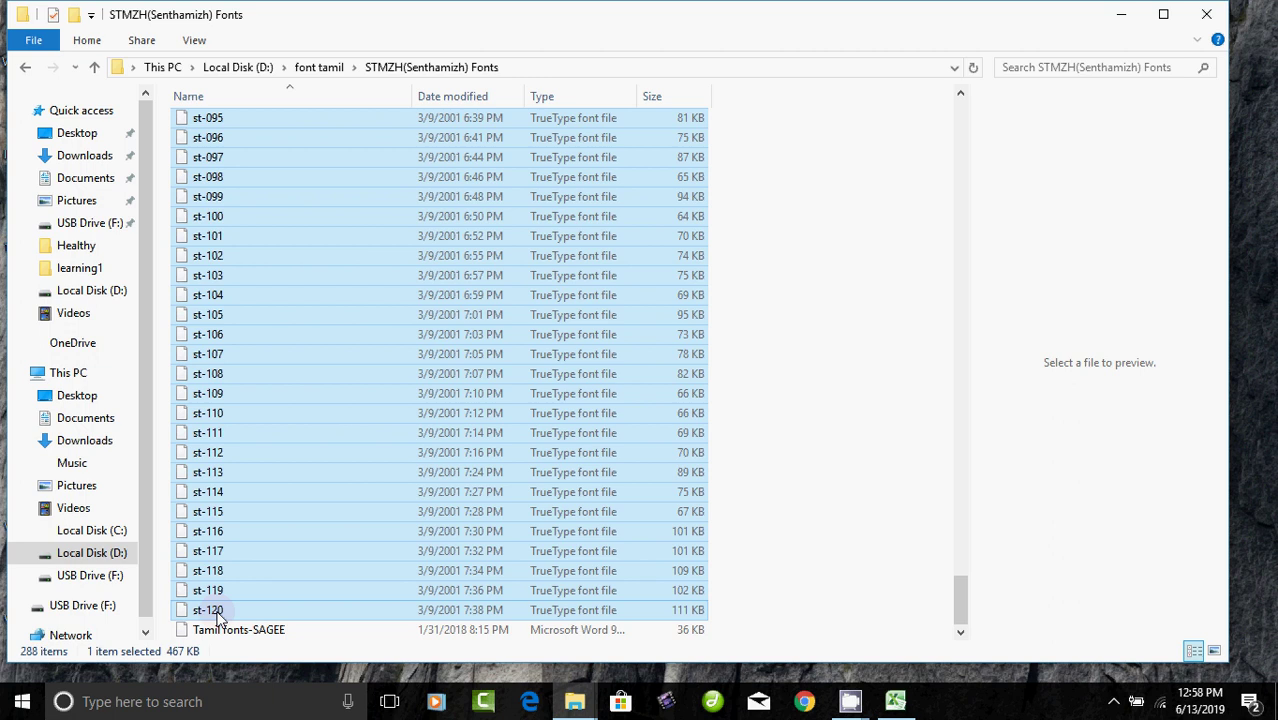
right_click(300, 176)
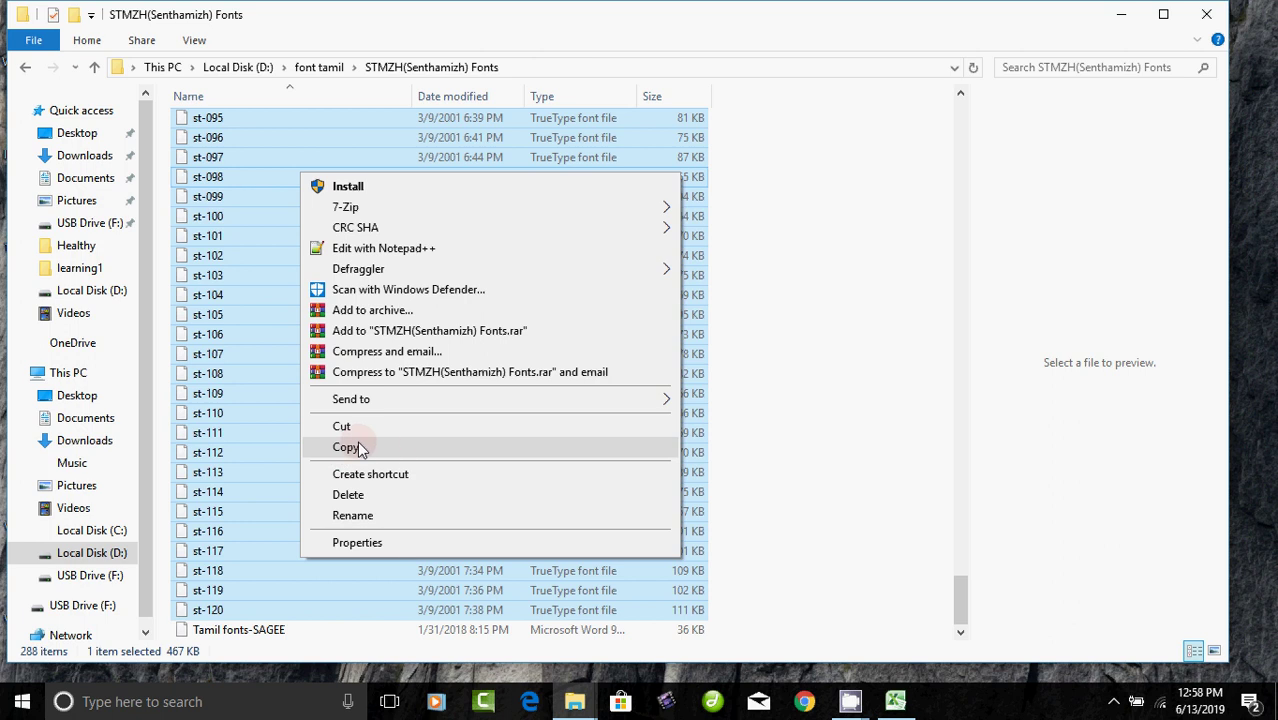
left_click(765, 350)
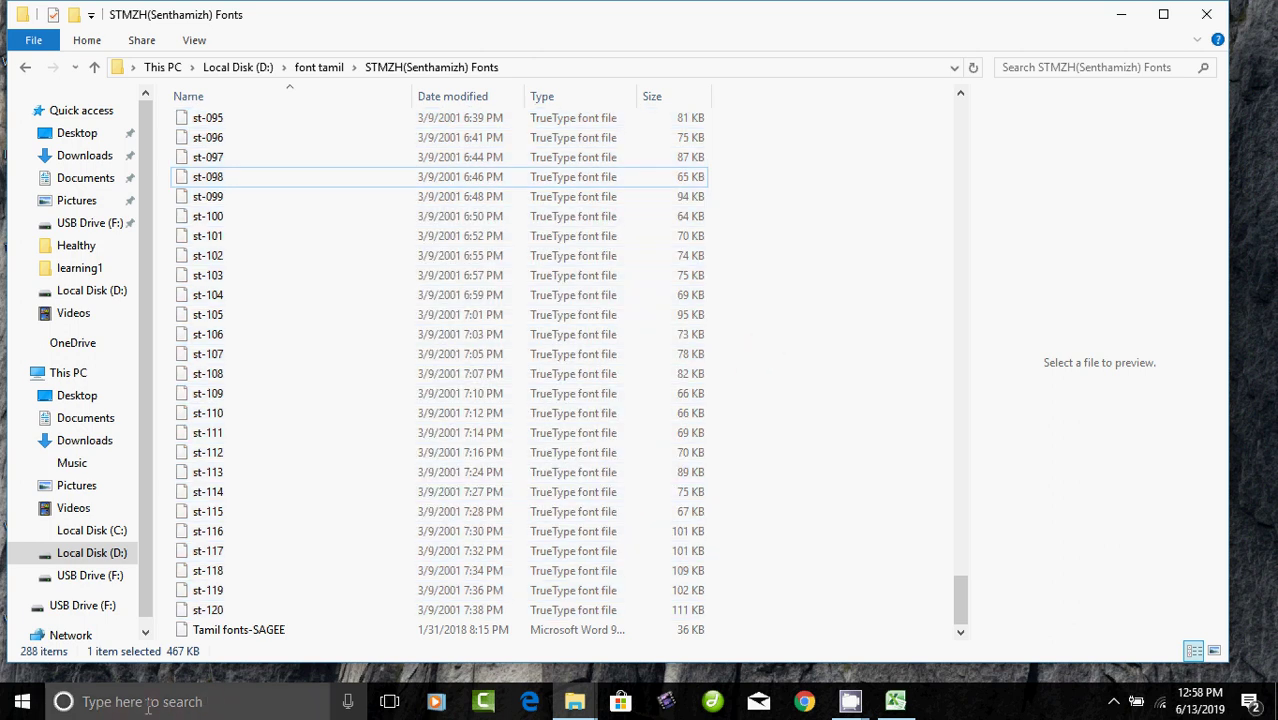
- Search Windows for 'fonts' and open the Fonts control panel
left_click(193, 706)
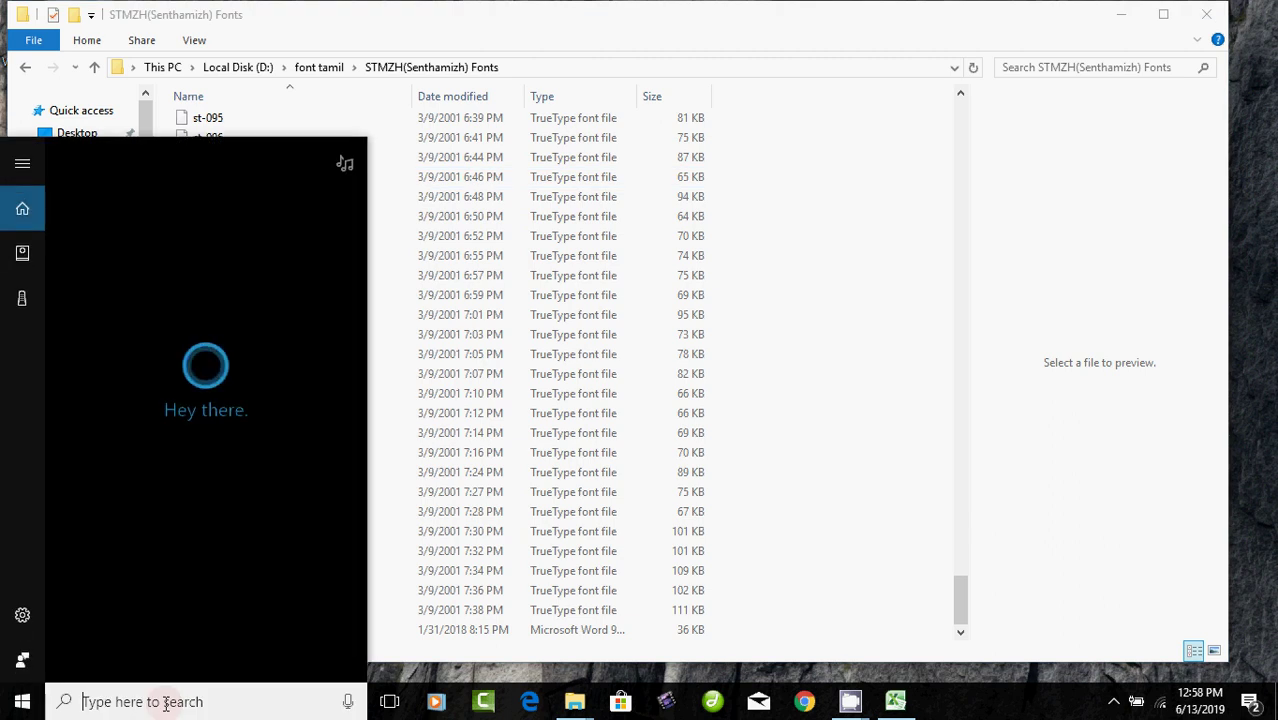
type("f")
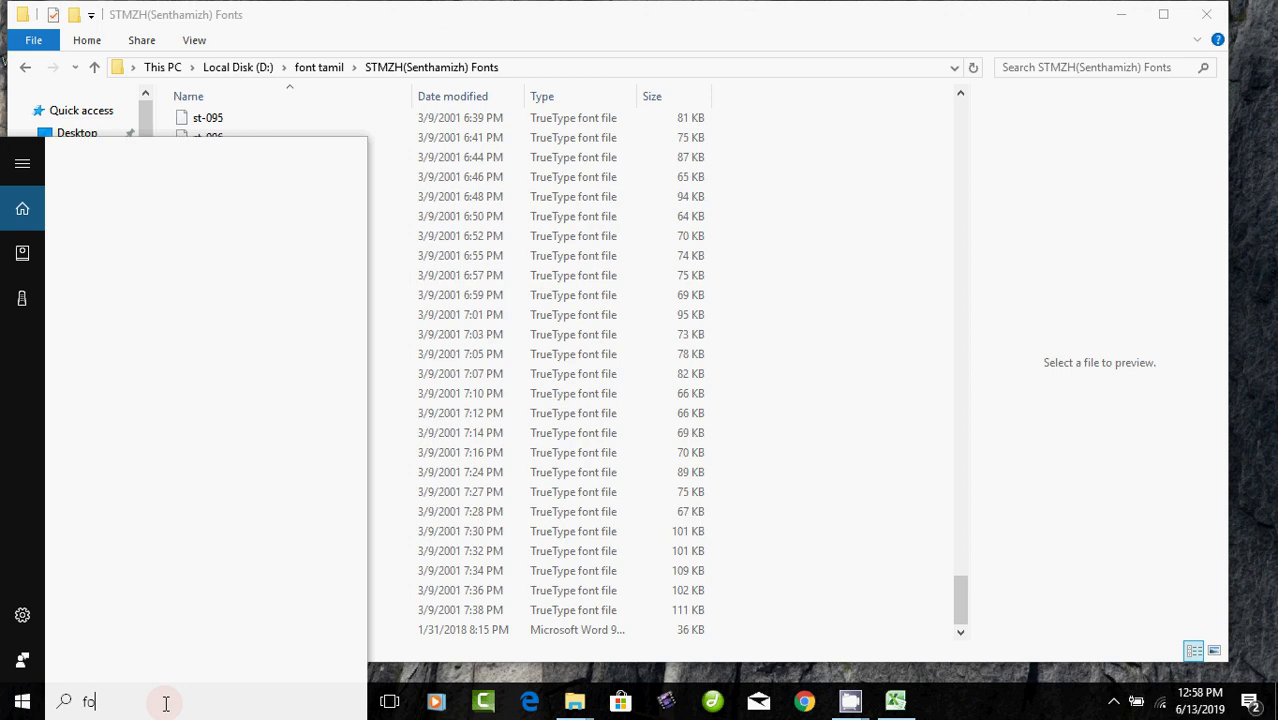
type("ont")
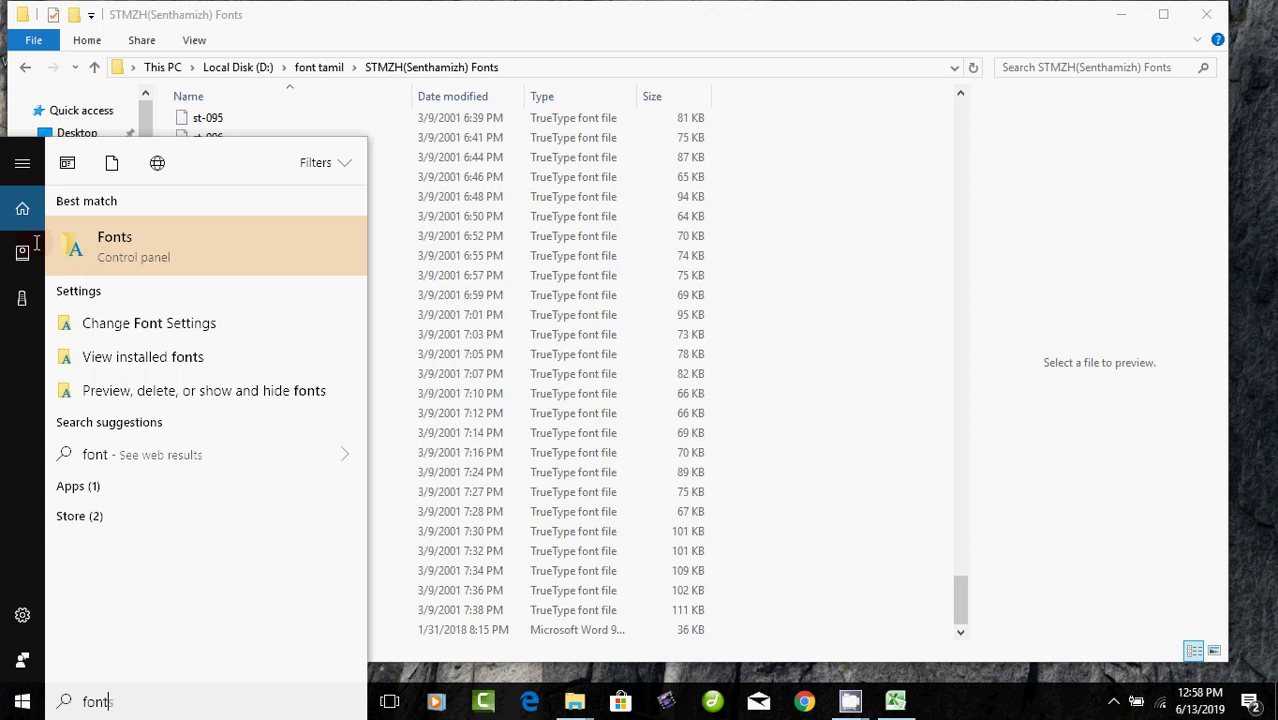
type("s")
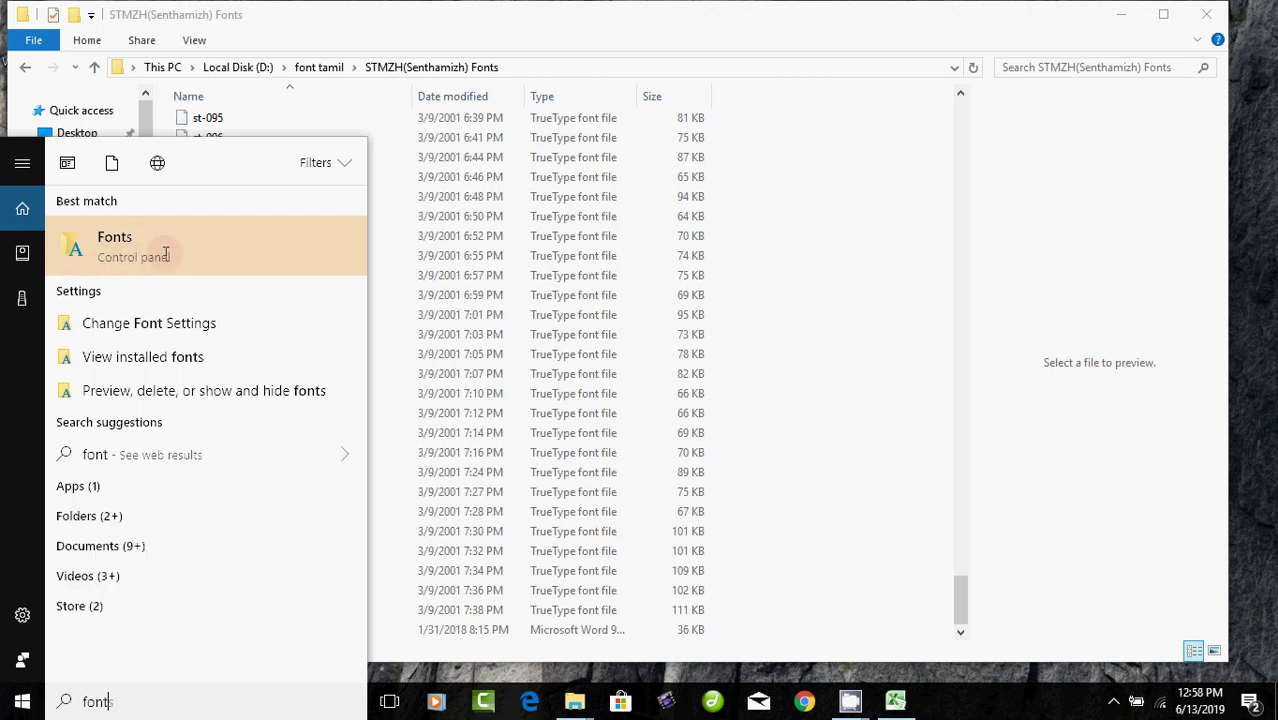
left_click(135, 236)
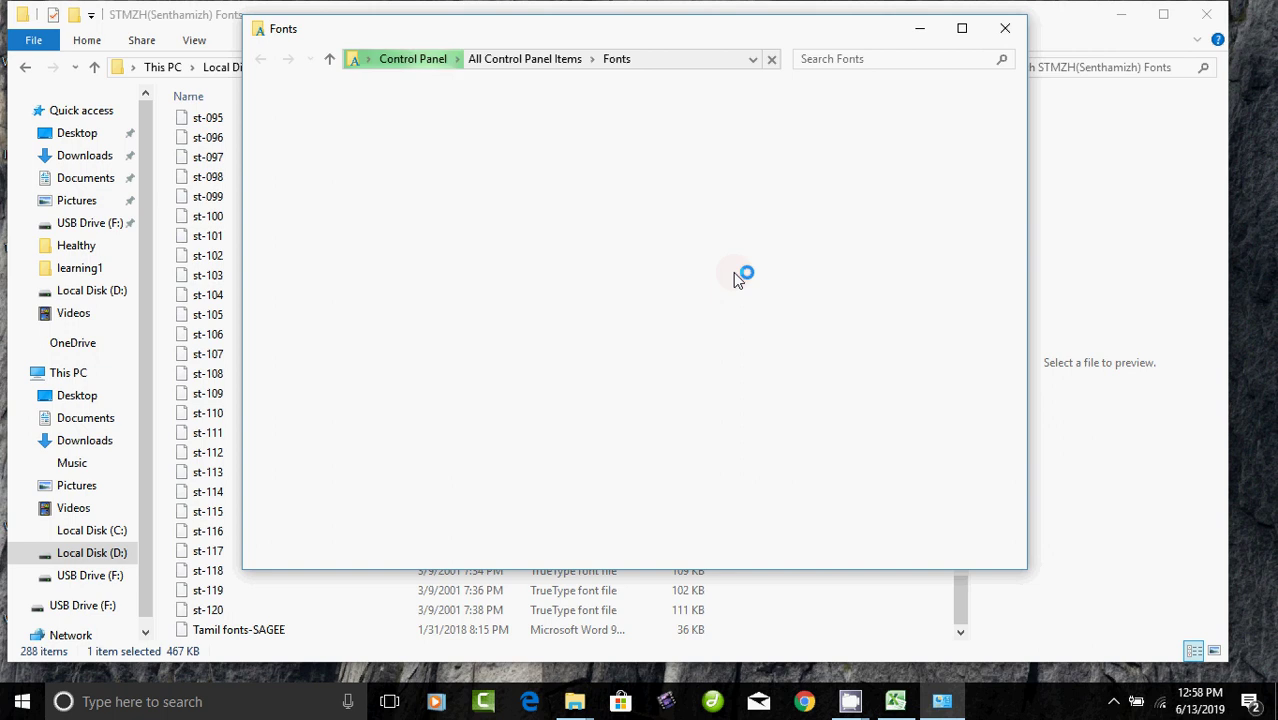
- Maximize the Fonts window and check that the STMZH Regular fonts appear among 530 fonts
left_click(962, 28)
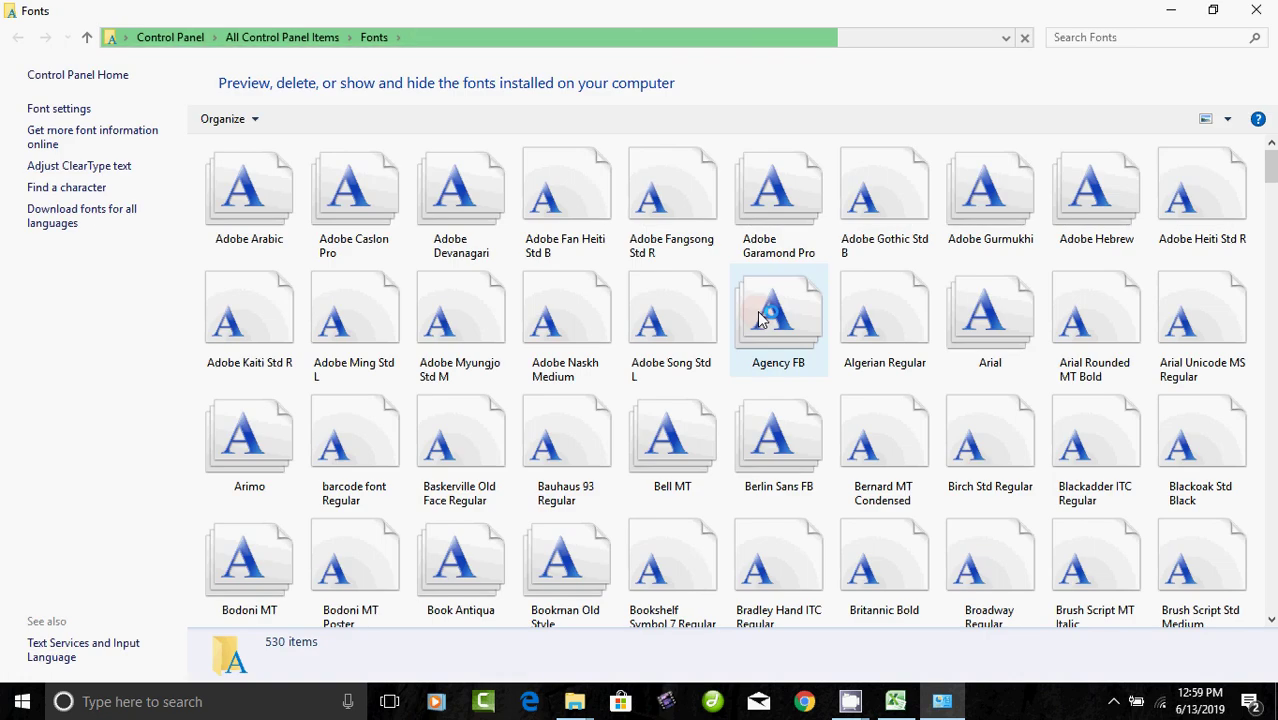
left_click_drag(1272, 181, 1271, 330)
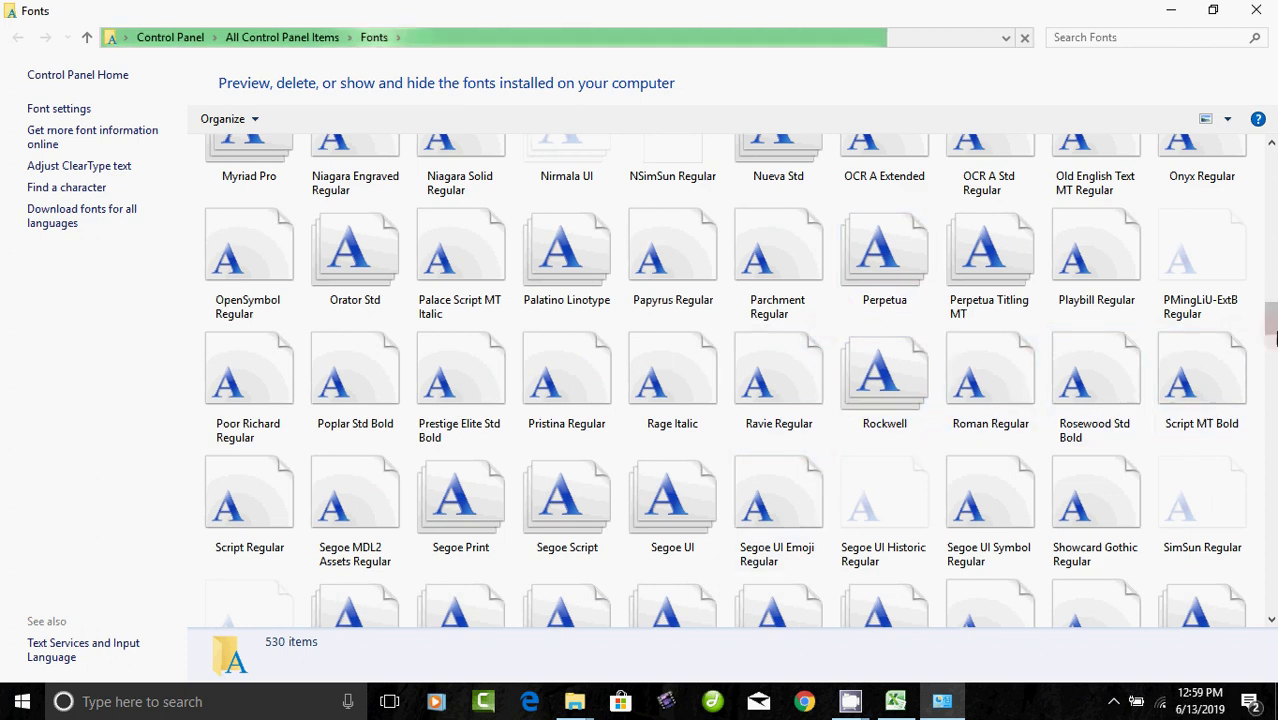
left_click_drag(1271, 322, 1262, 577)
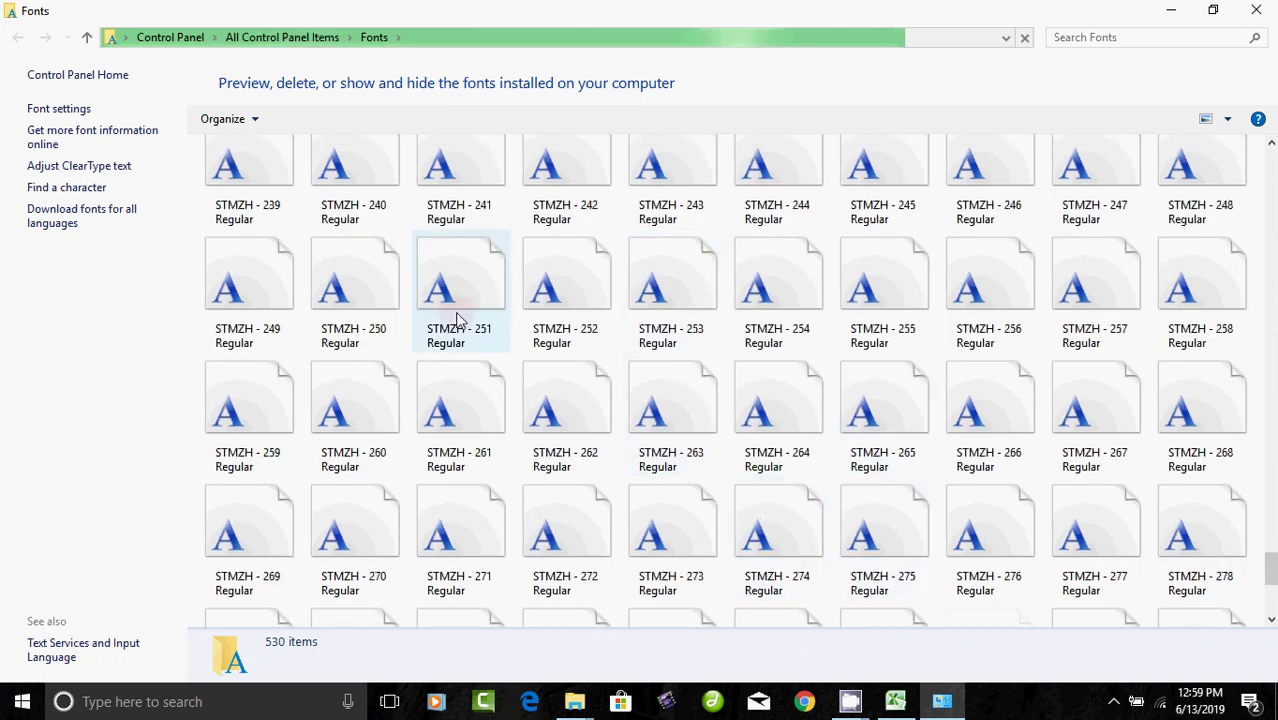
left_click(1271, 620)
scroll(1271, 620, "down", 3)
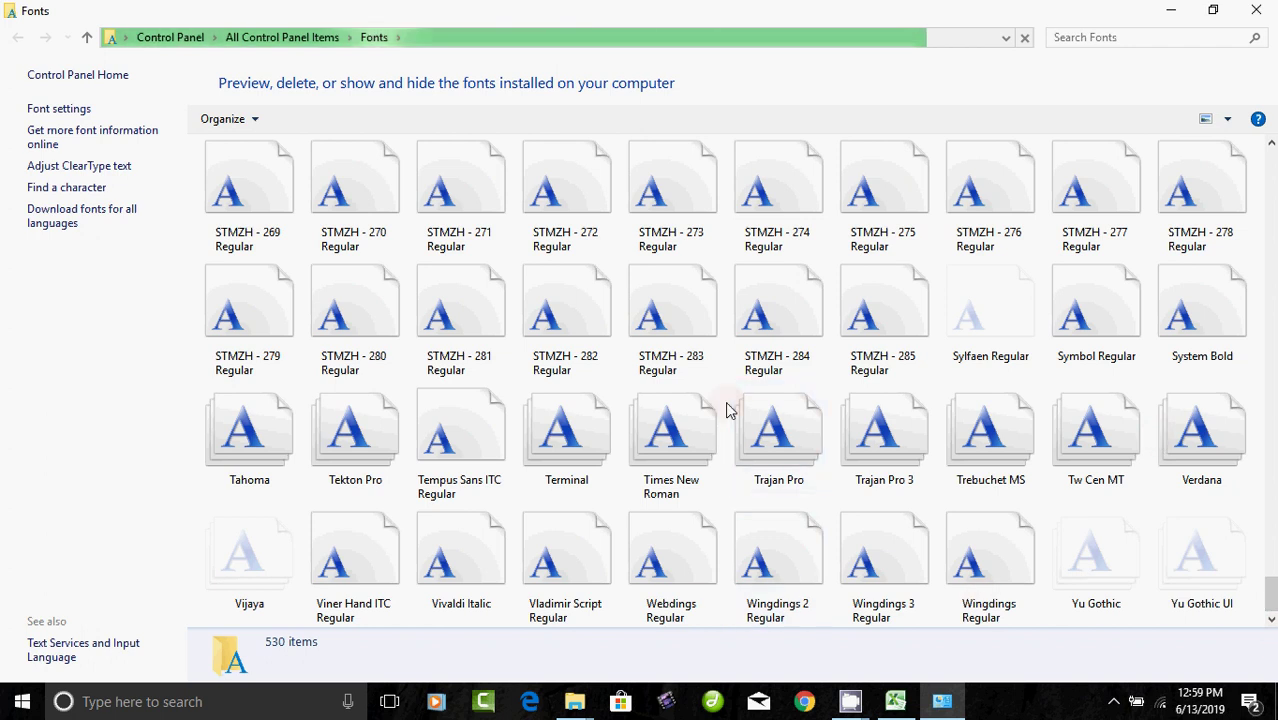
- Close the Fonts window and run the KeyMan installer, approving the UAC prompt
left_click(1258, 20)
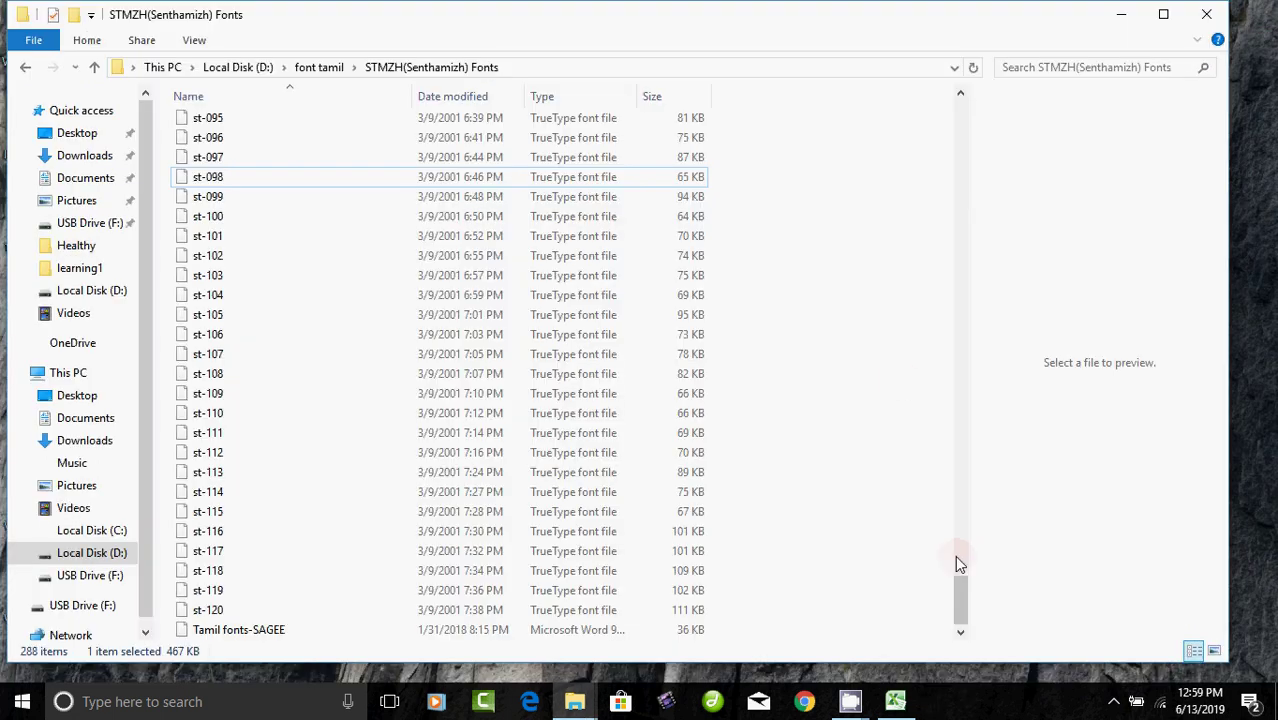
left_click_drag(960, 596, 1003, 88)
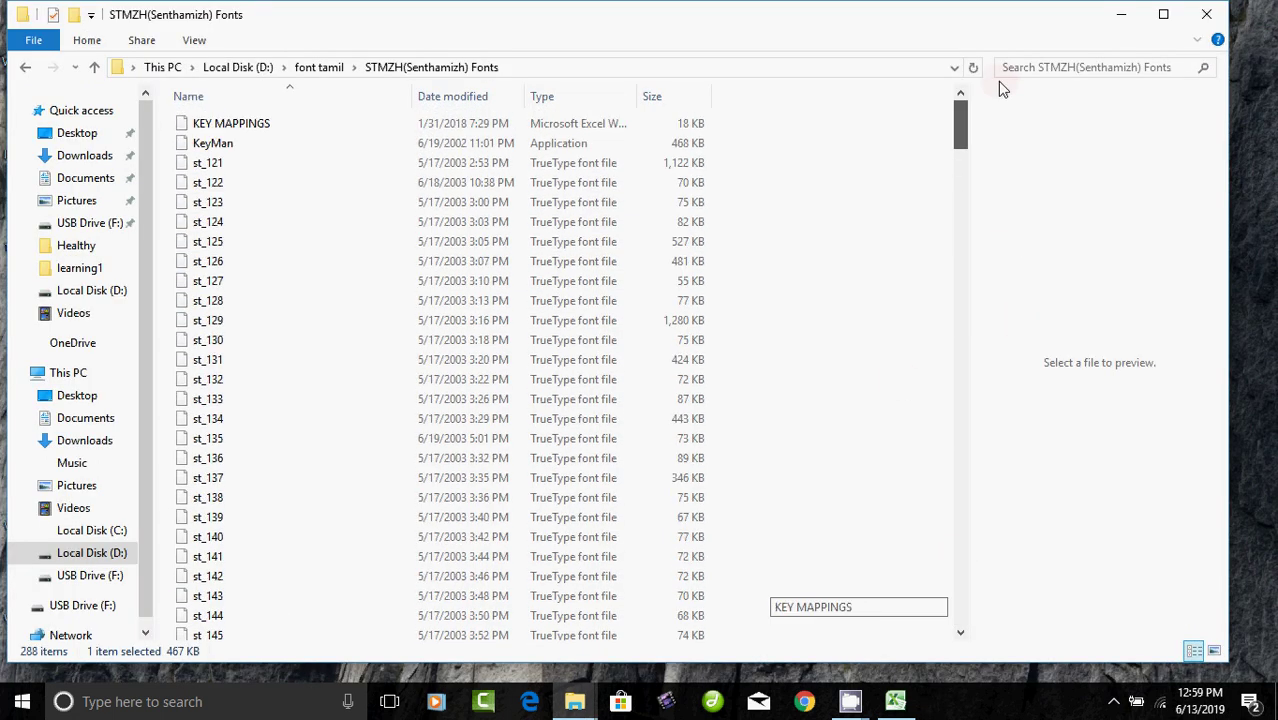
left_click(224, 146)
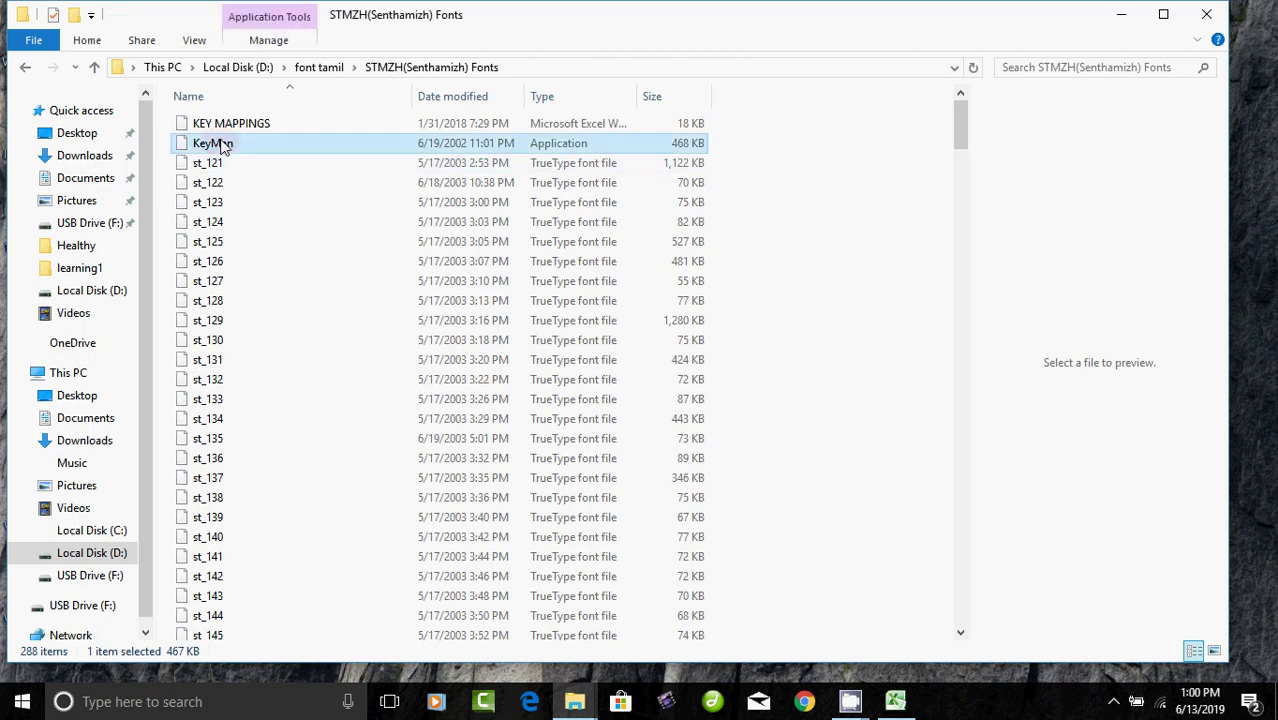
double_click(224, 146)
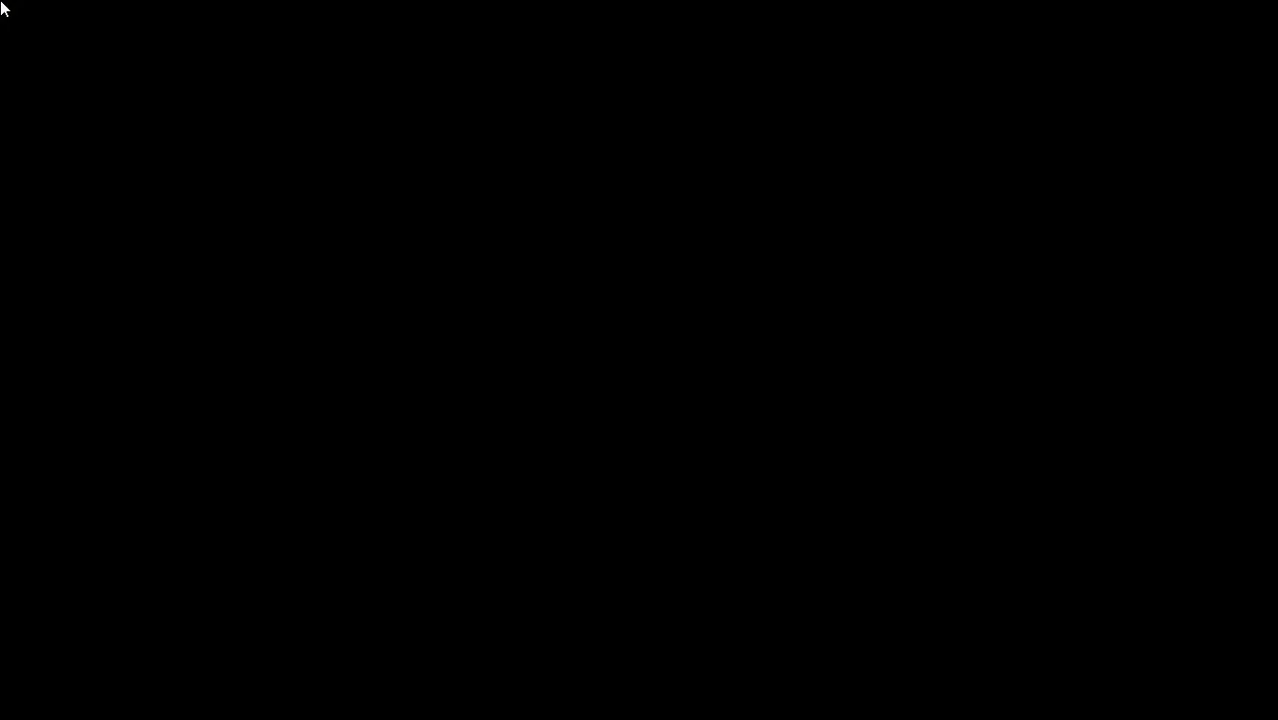
left_click(565, 497)
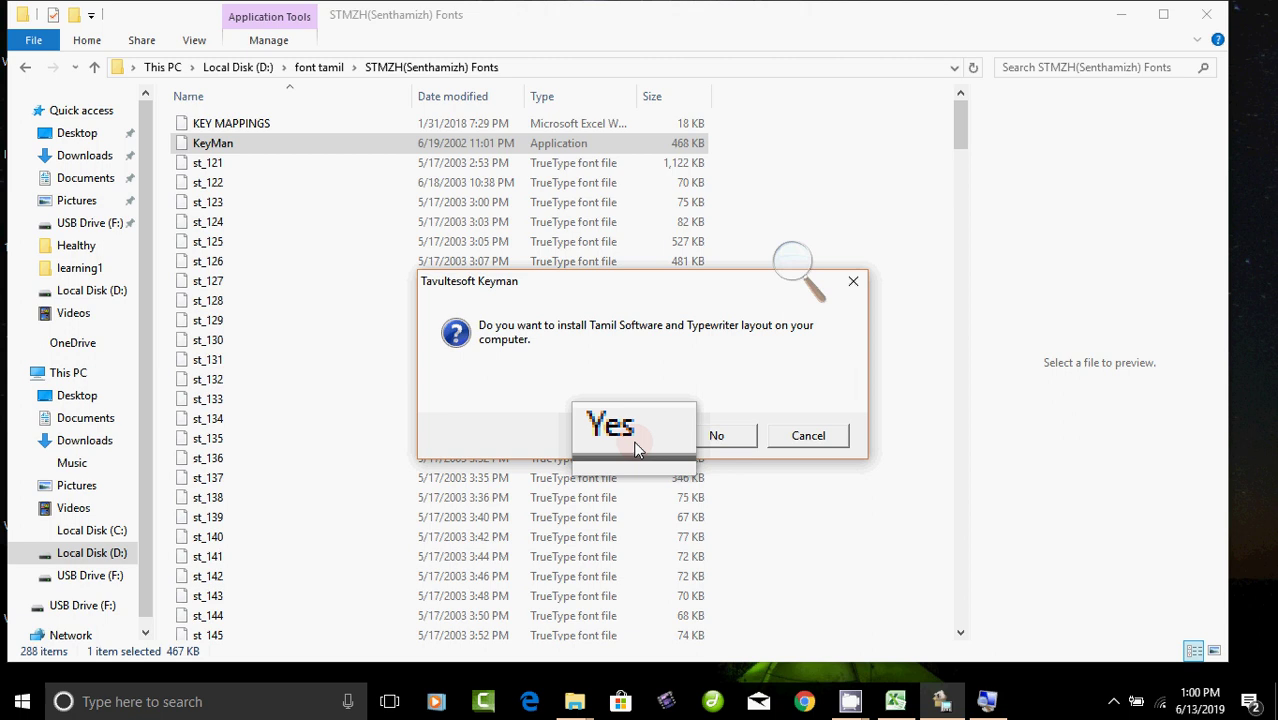
- Accept installing the Tamil Software and Typewriter keyboard layout
left_click(731, 439)
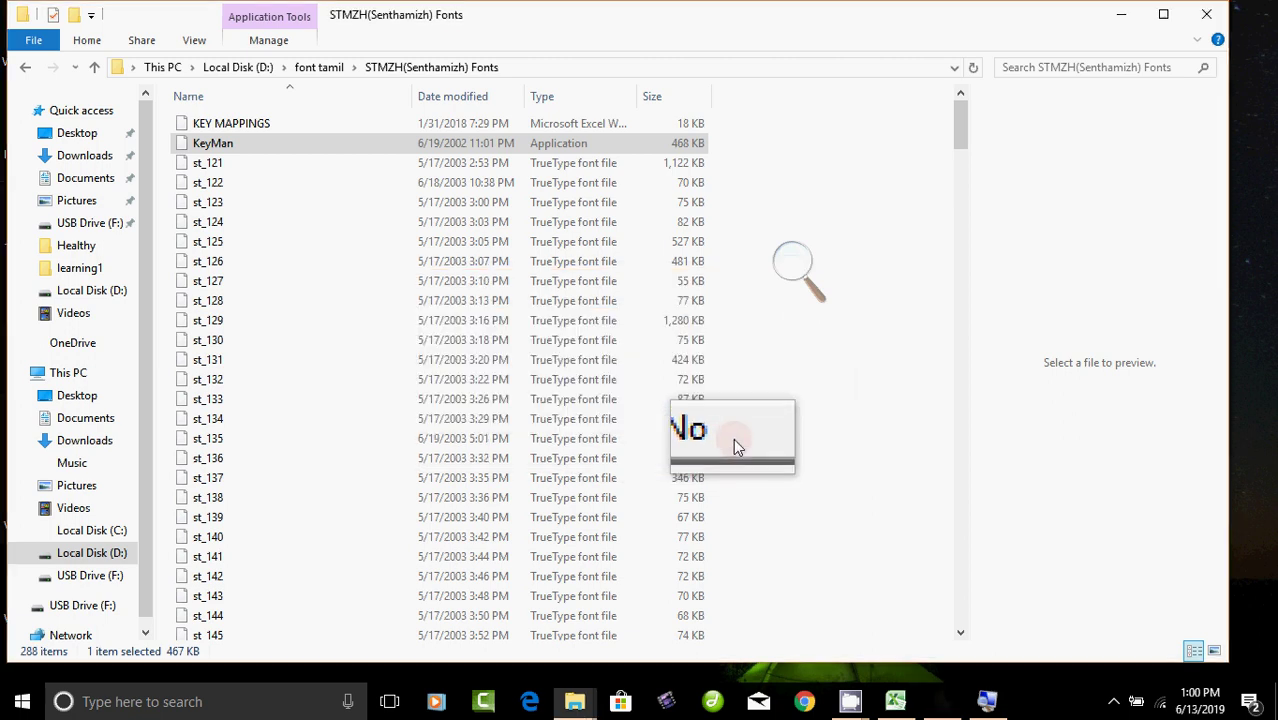
- Close Explorer, dismiss the Keyman compatibility warning, minimize CamStudio and close Magnifier
left_click(1206, 24)
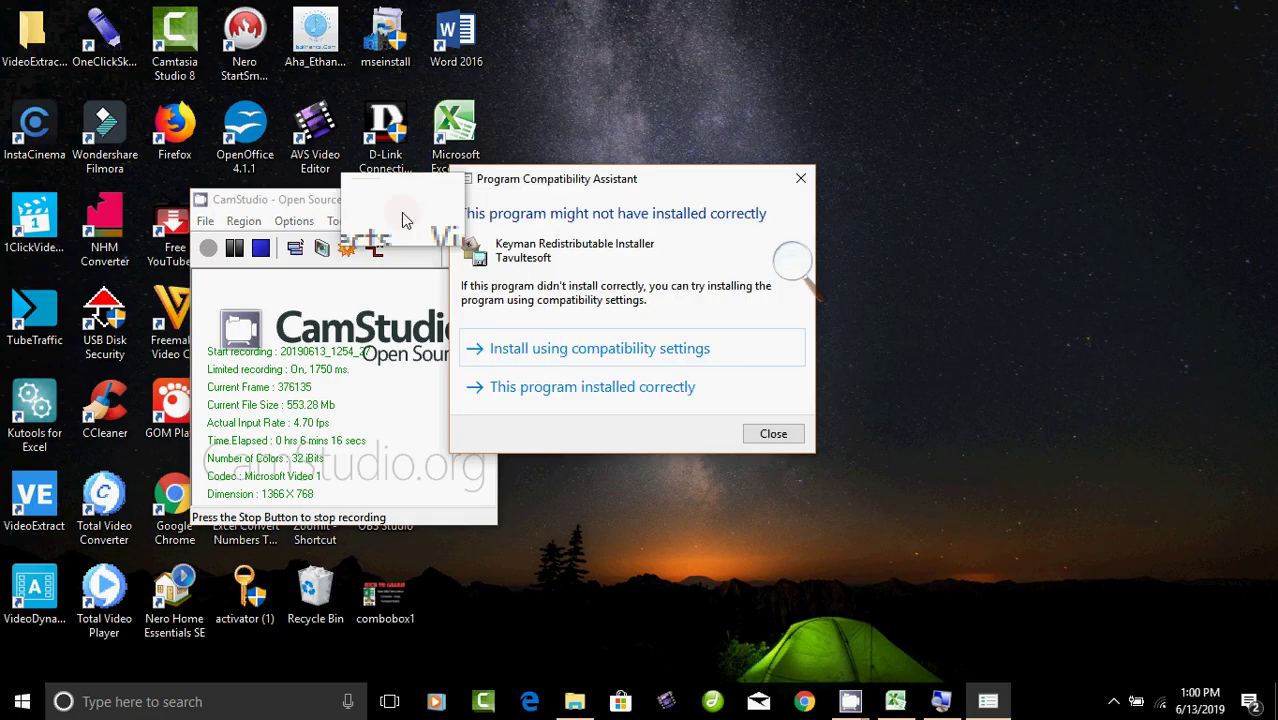
left_click(773, 433)
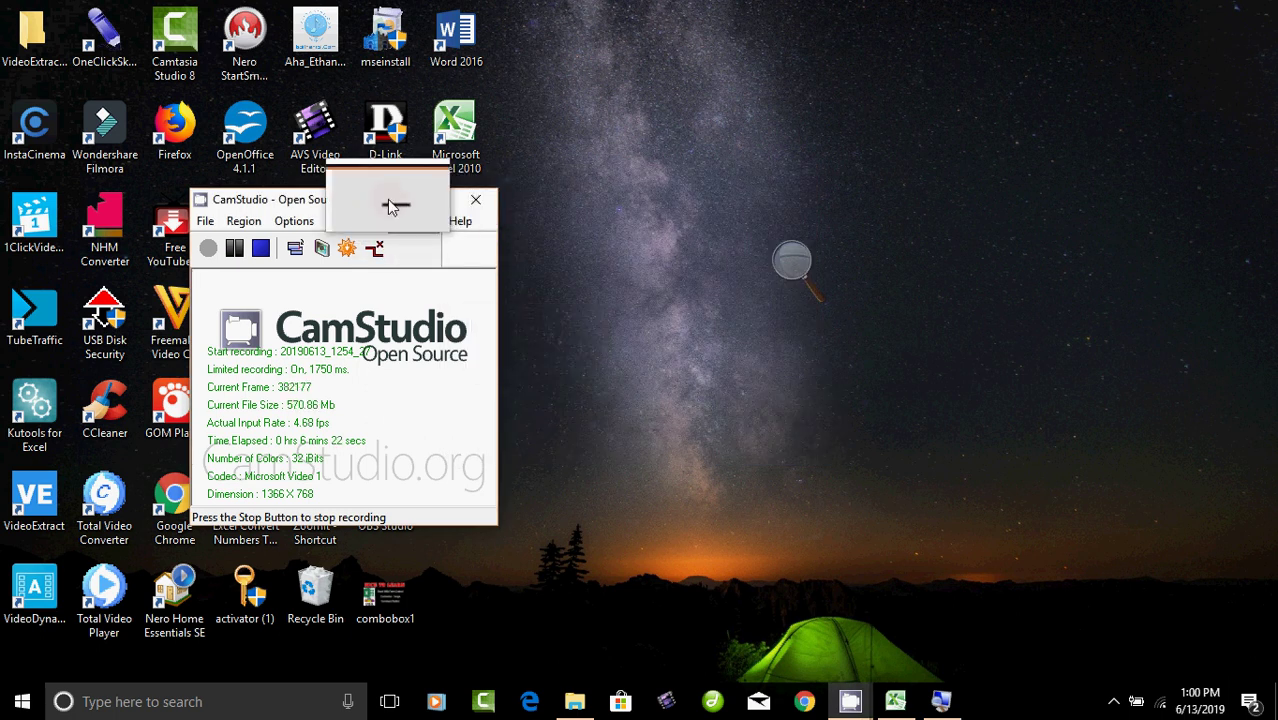
left_click(390, 201)
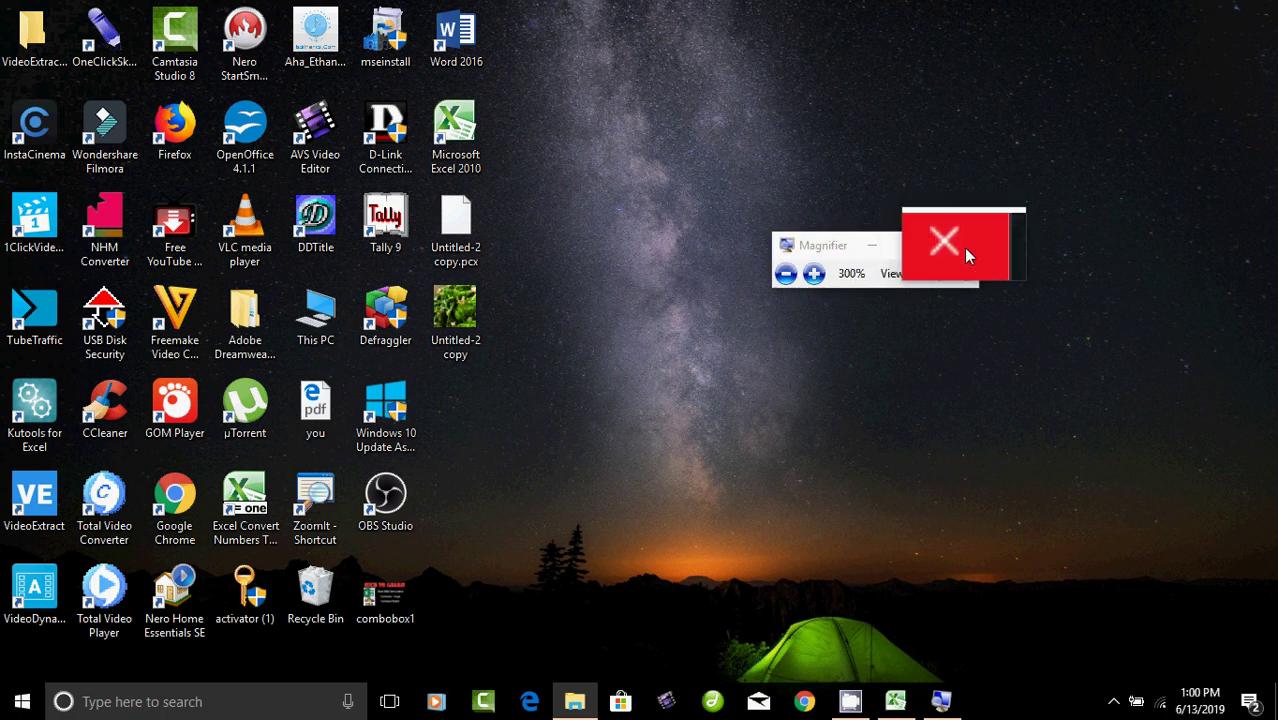
left_click(963, 247)
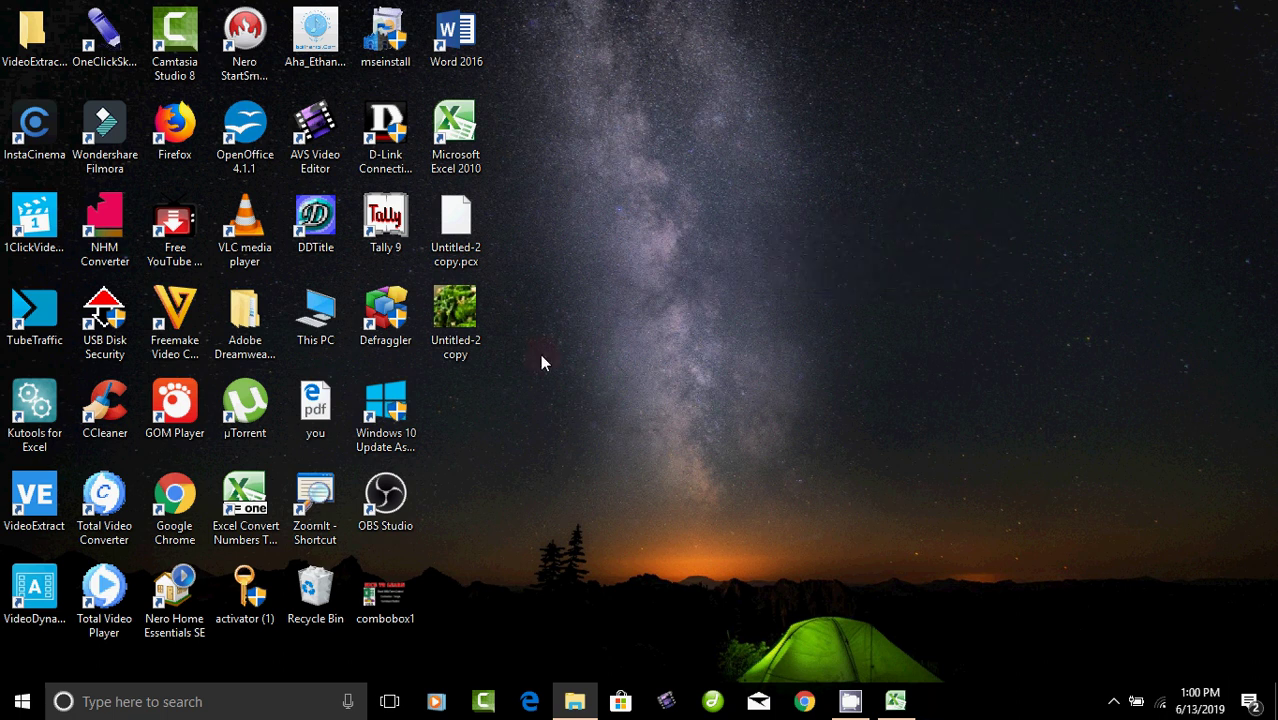
- Expand the Tavultesoft Keyman group under T in the Start menu app list
left_click(21, 704)
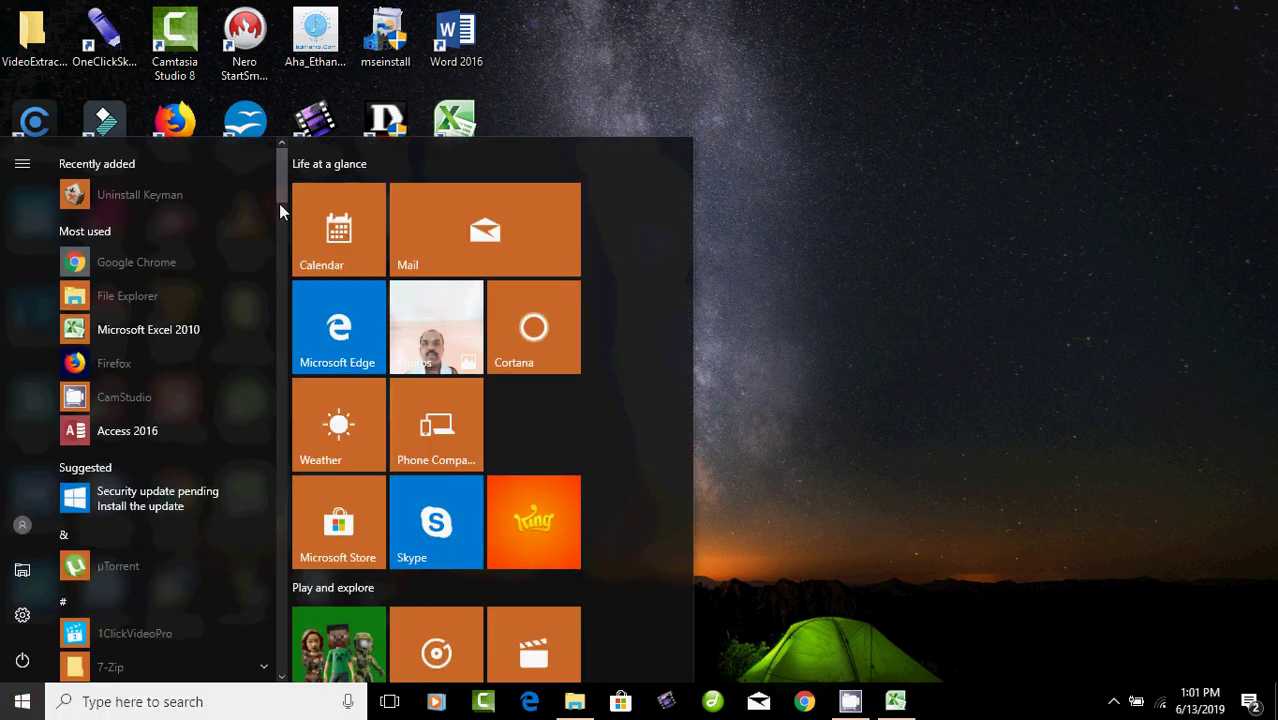
scroll(280, 190, "down", 5)
scroll(280, 420, "down", 12)
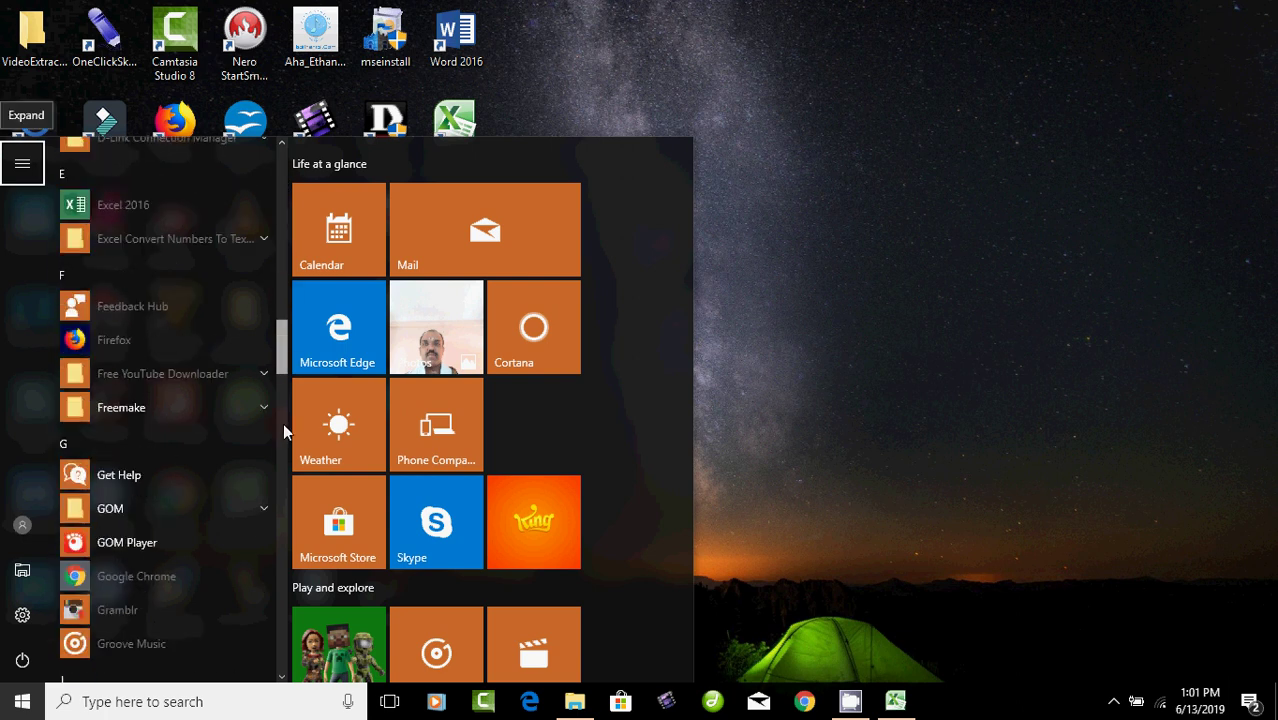
scroll(265, 560, "down", 8)
mouse_move(267, 592)
left_mouse_down()
mouse_move(267, 610)
mouse_move(267, 569)
left_mouse_up()
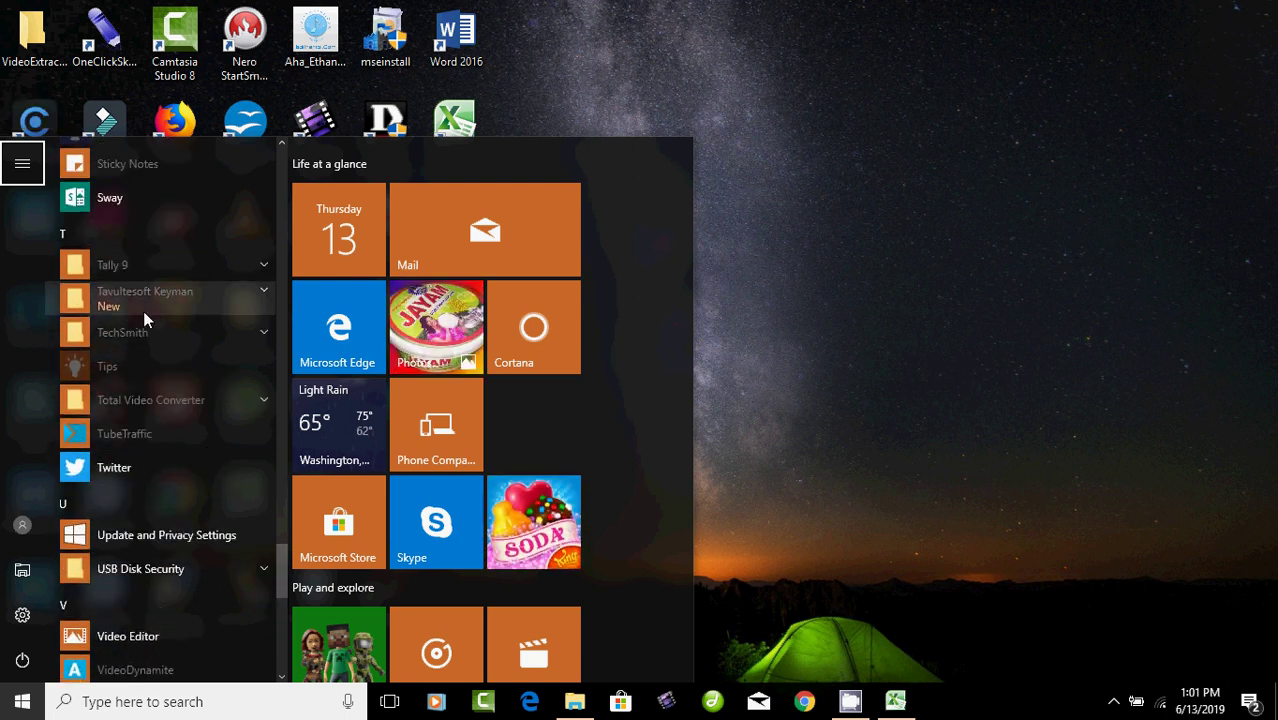
left_click(157, 298)
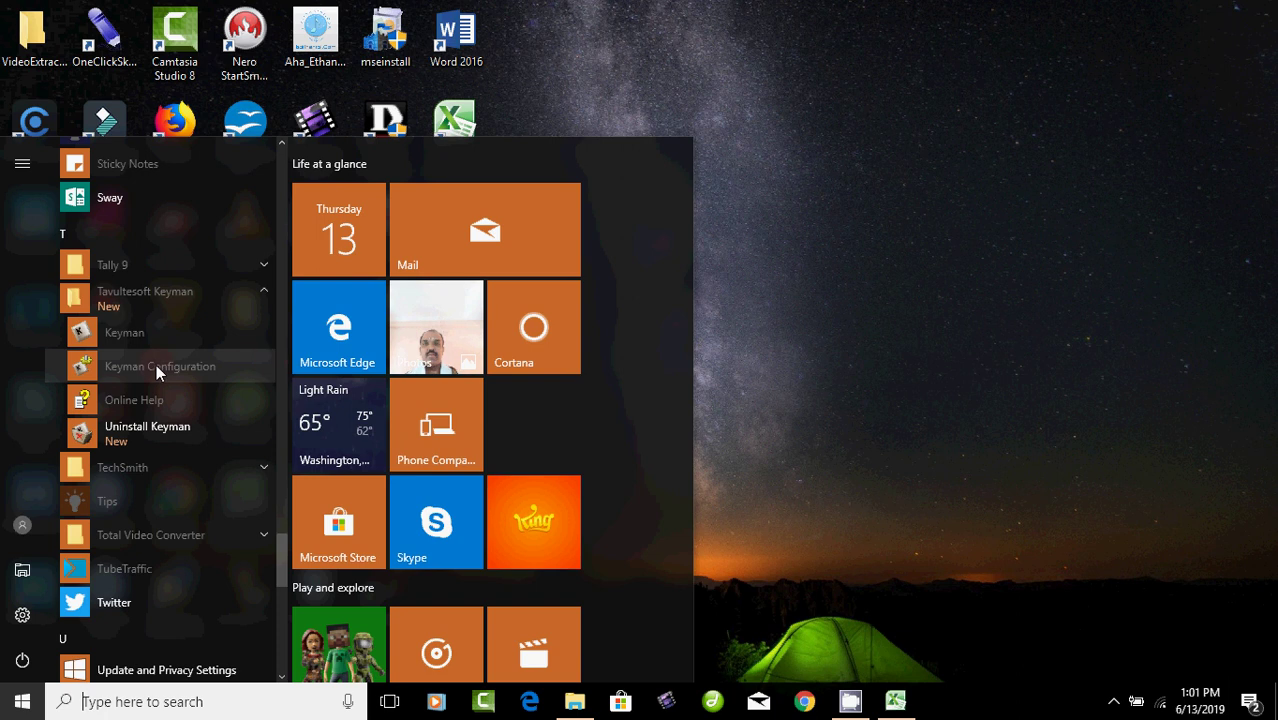
- In Keyman Configuration, keep the Tamil Typewriter keyboard hotkey as Ctrl+T
left_click(180, 367)
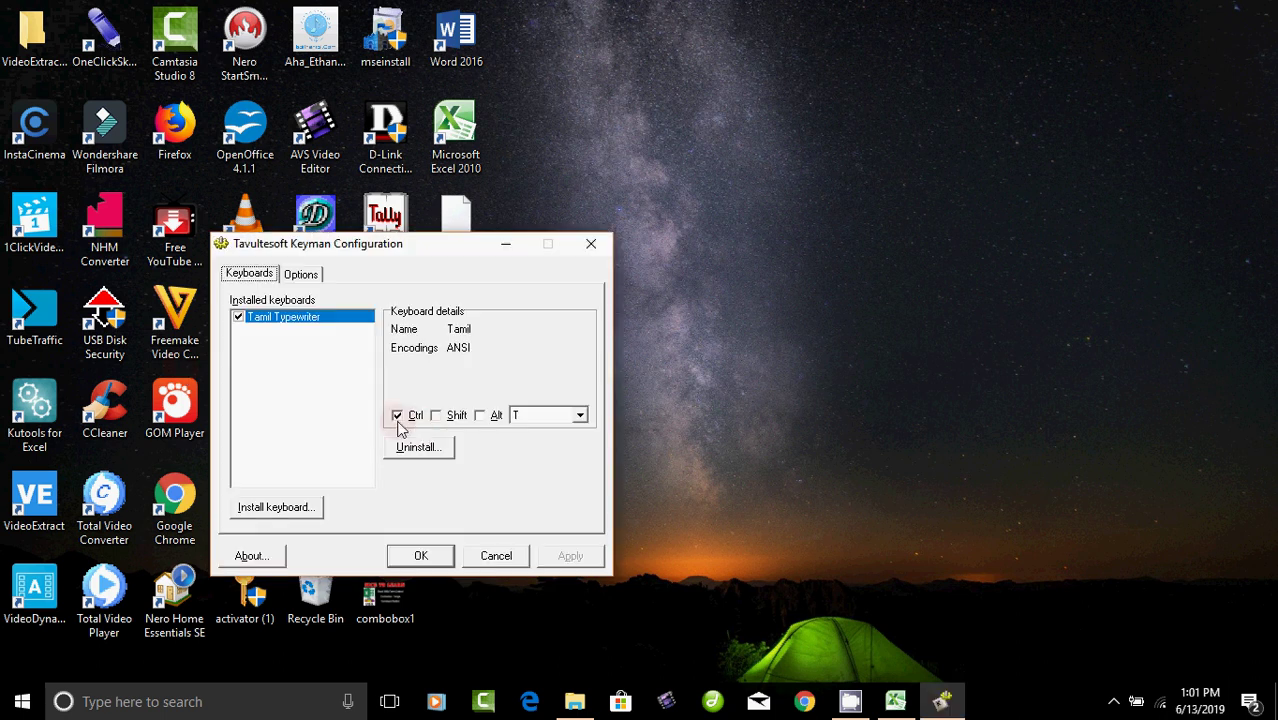
left_click(520, 415)
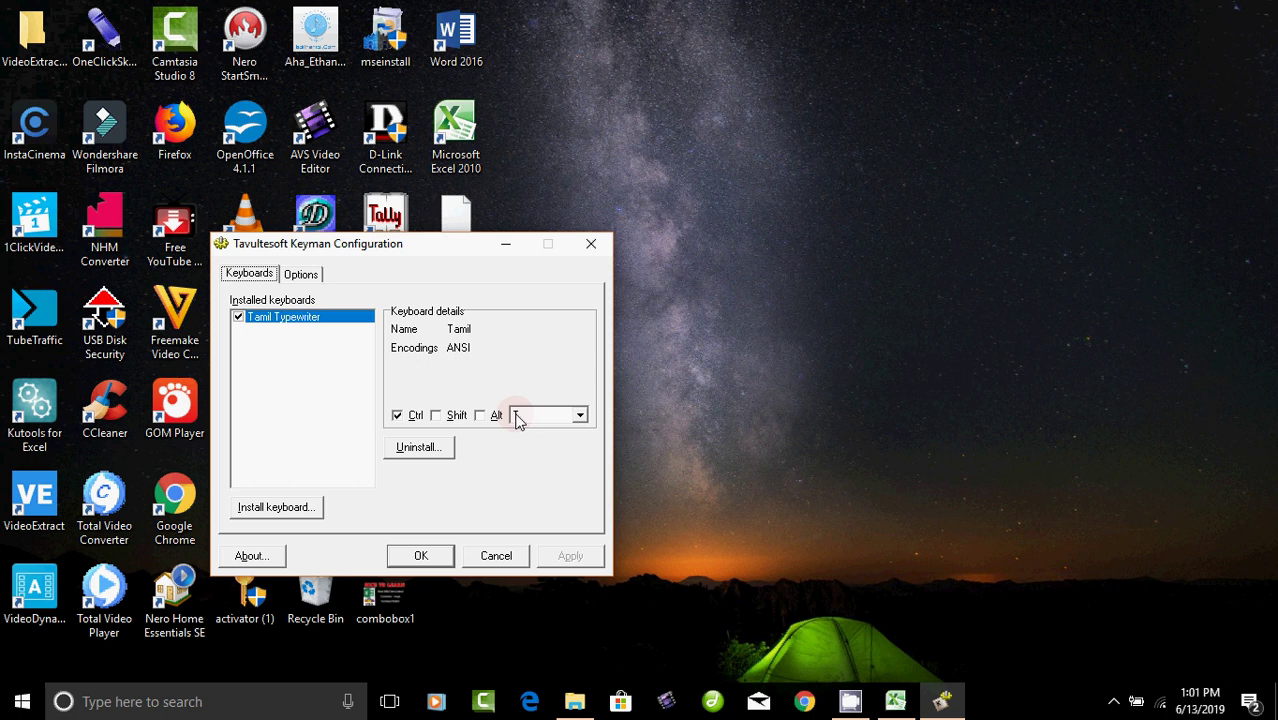
left_click(400, 415)
left_click(553, 413)
left_click(578, 416)
left_click(580, 417)
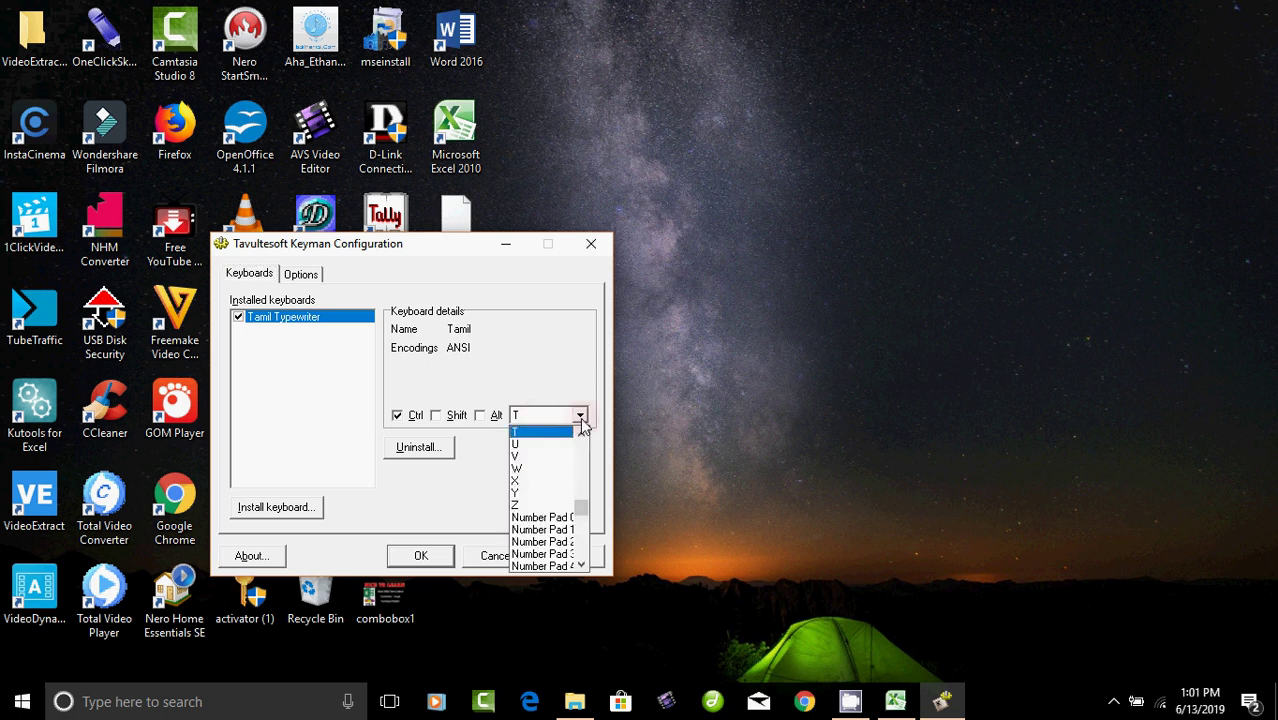
mouse_move(578, 499)
left_mouse_down()
mouse_move(585, 456)
mouse_move(586, 517)
left_mouse_up()
left_click(557, 368)
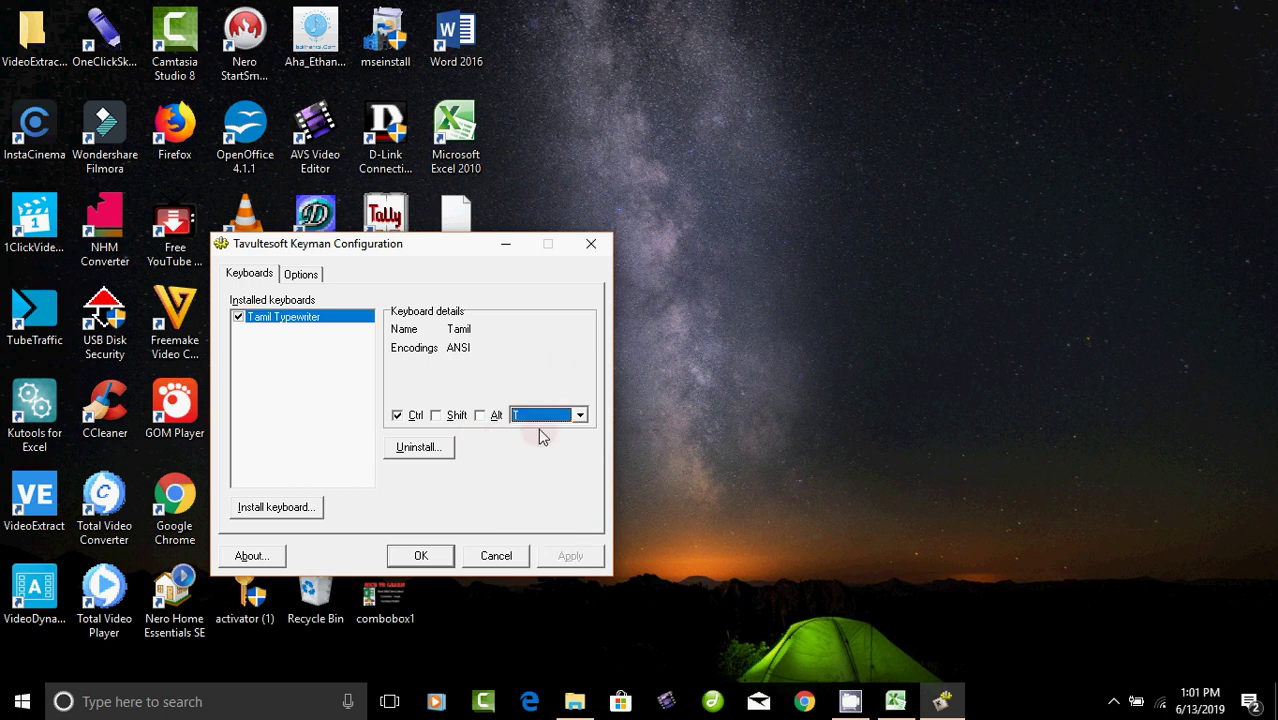
- Close Keyman Configuration and launch Tavultesoft Keyman from the Start menu to enable Tamil typing
left_click(487, 558)
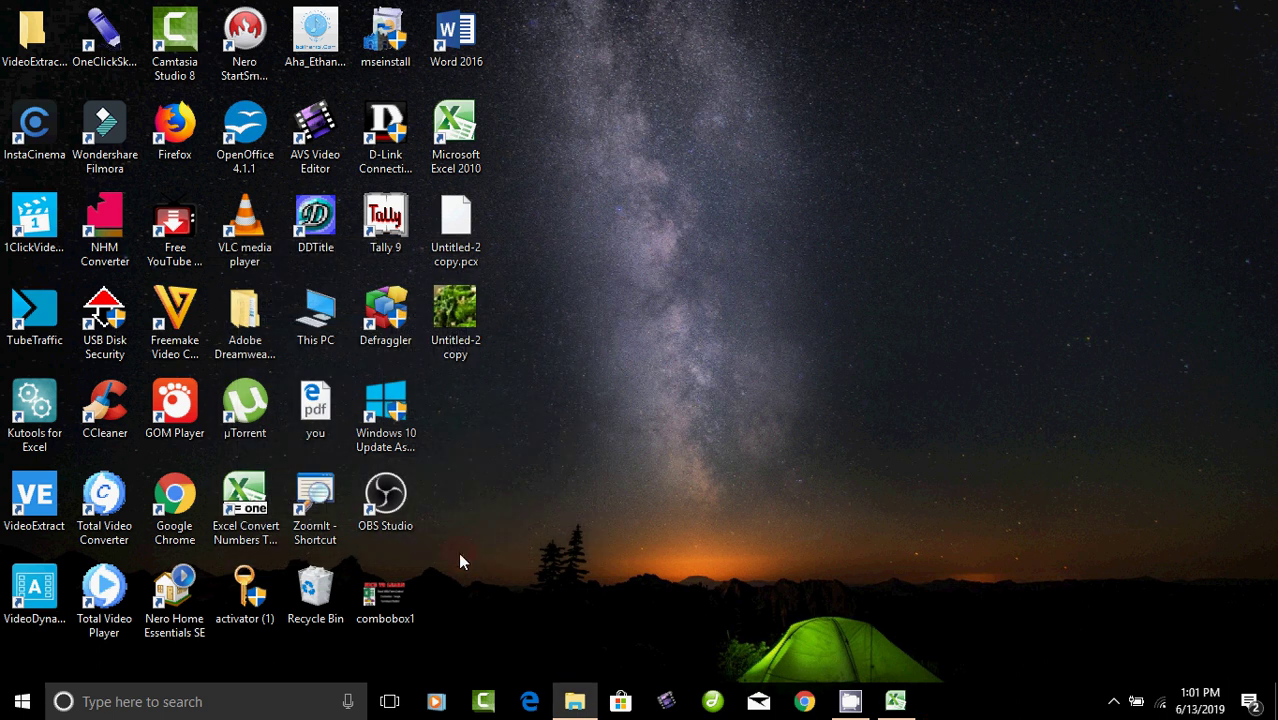
left_click(22, 703)
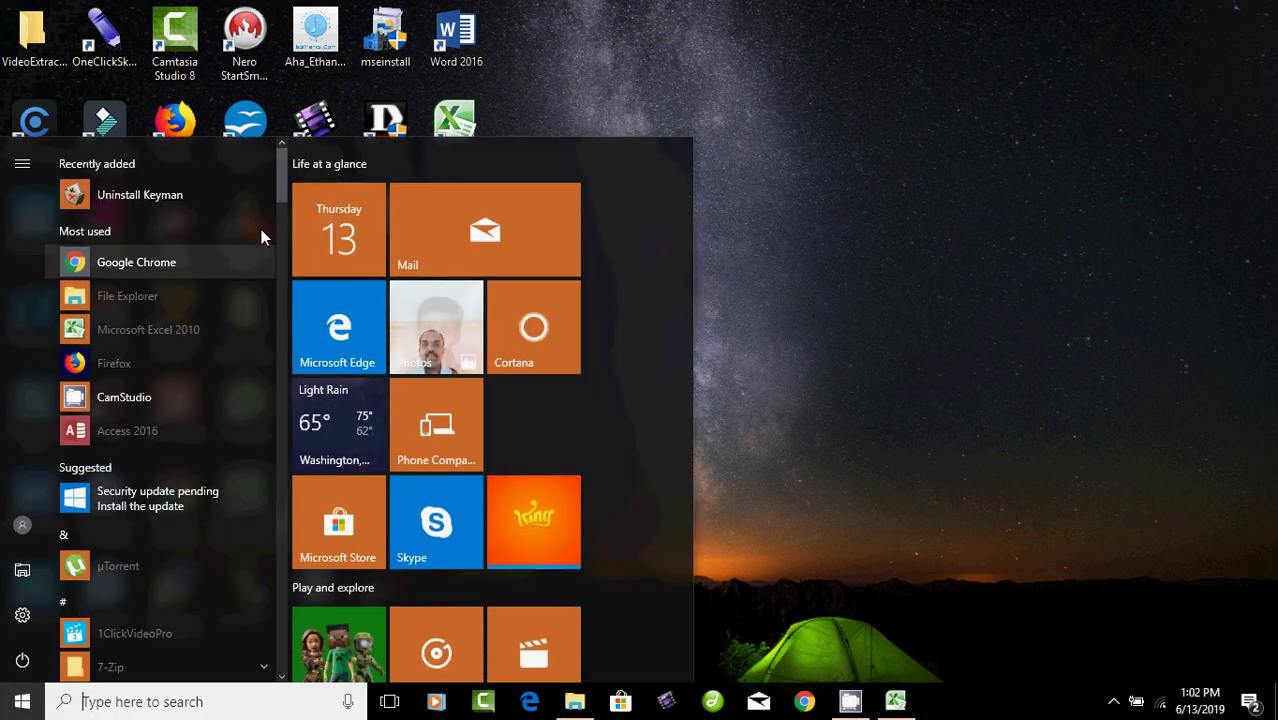
left_click_drag(276, 191, 278, 560)
scroll(277, 560, "down", 5)
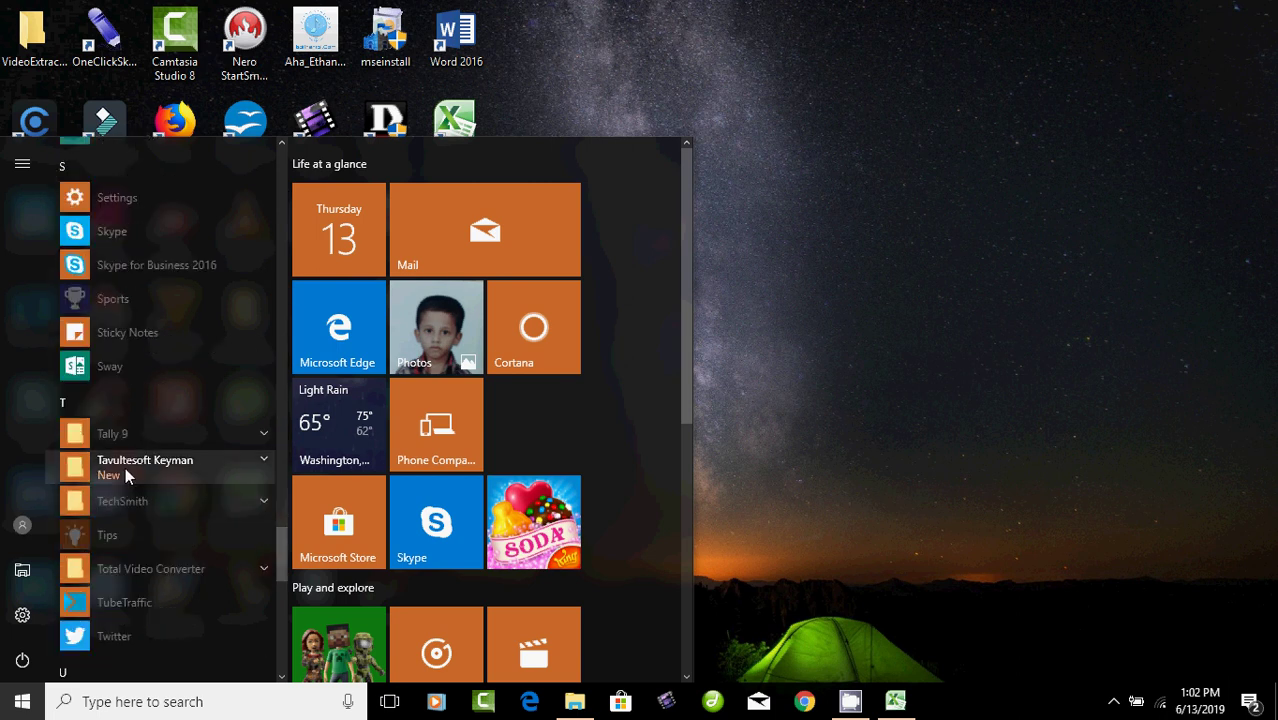
left_click(160, 462)
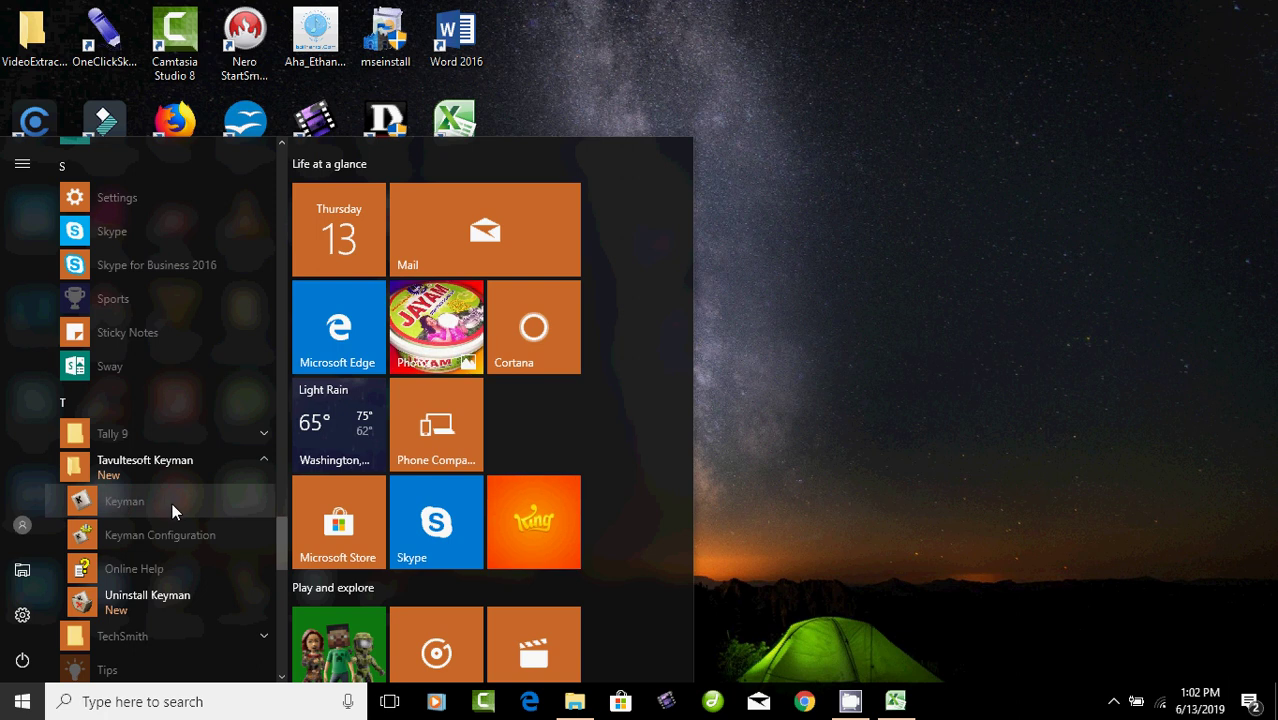
left_click(121, 502)
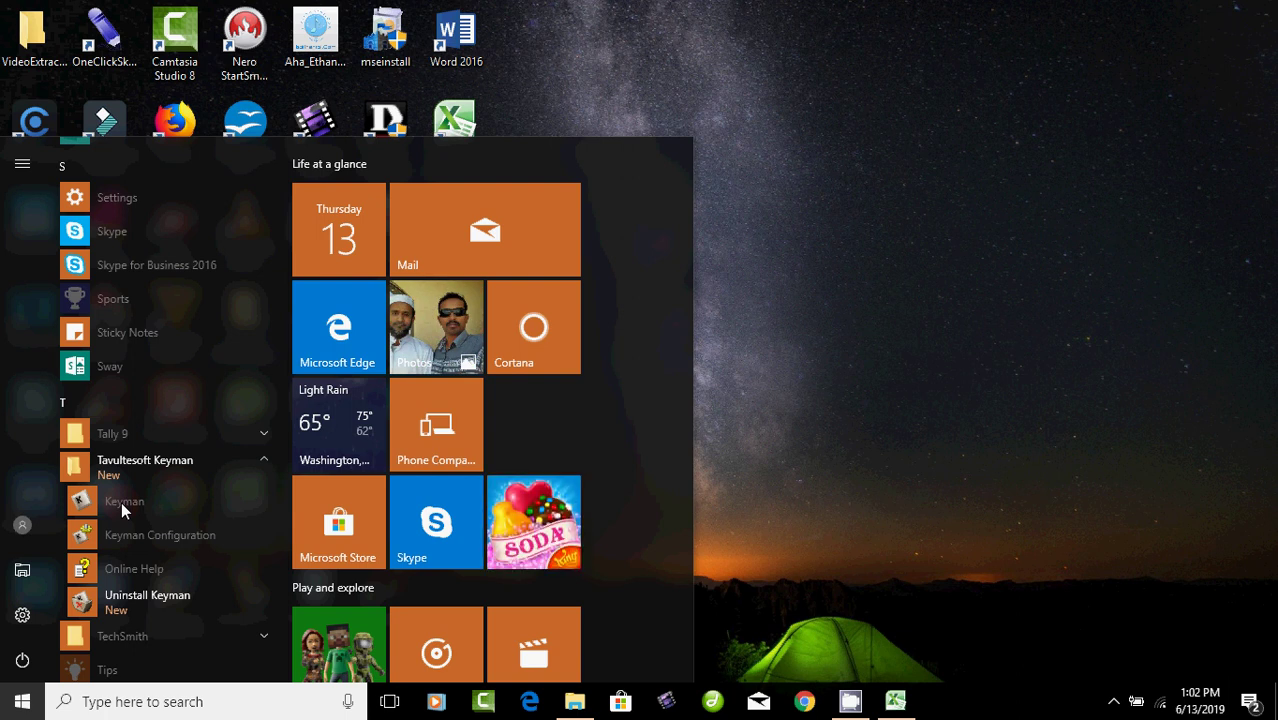
left_click(121, 502)
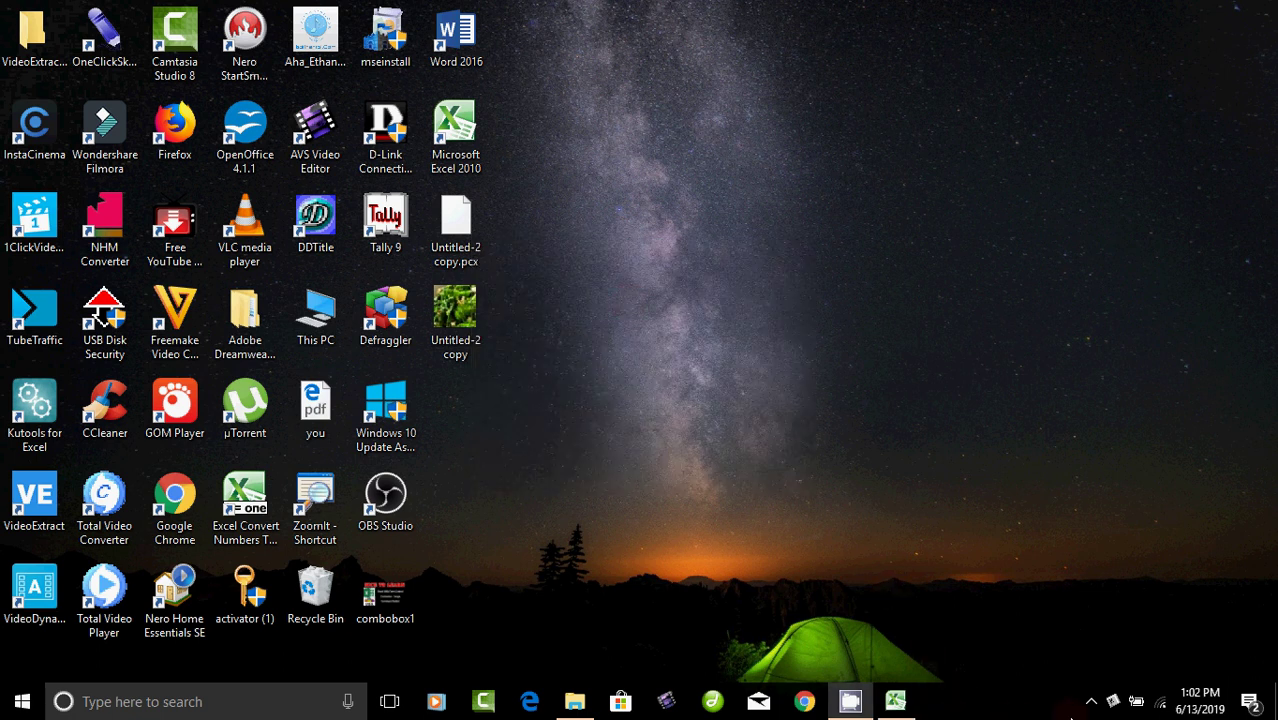
- Reopen the Start menu apps list and scroll down to the Adobe programs
left_click(22, 701)
scroll(202, 457, "down", 3)
scroll(203, 464, "down", 5)
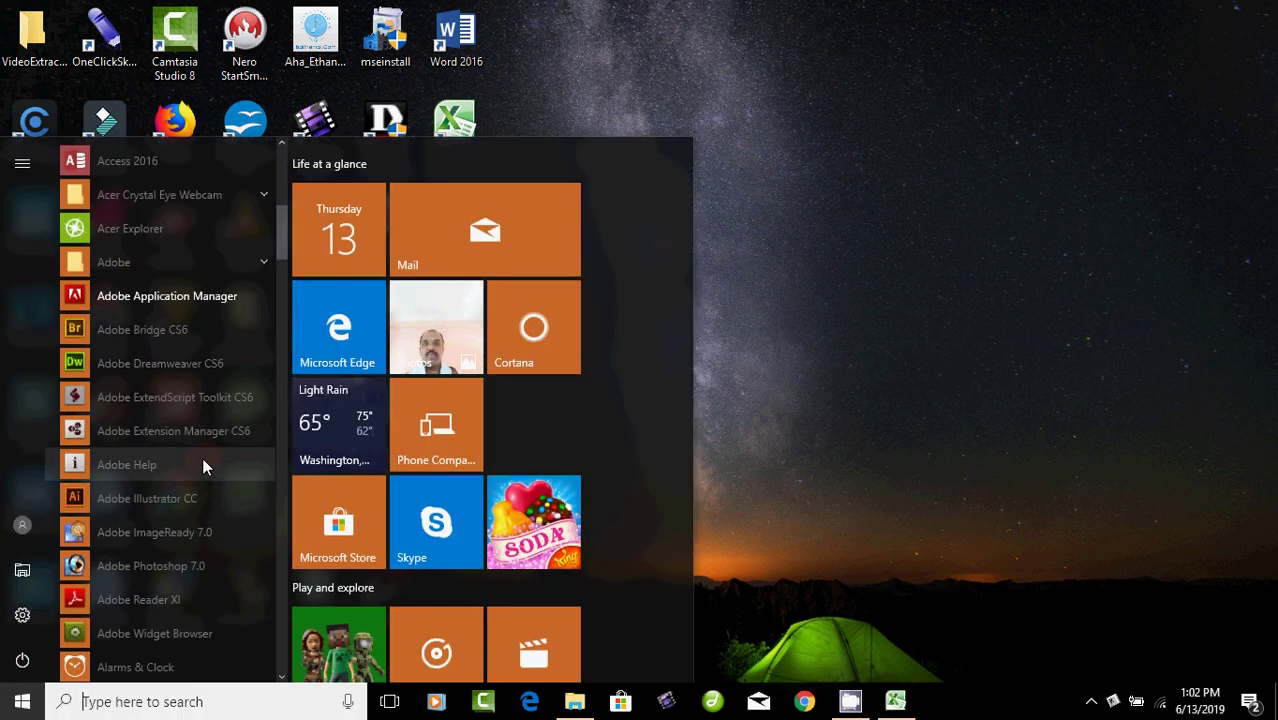
- Launch Photoshop 7.0 and create a maximized Untitled-1 document with default settings
left_click(188, 402)
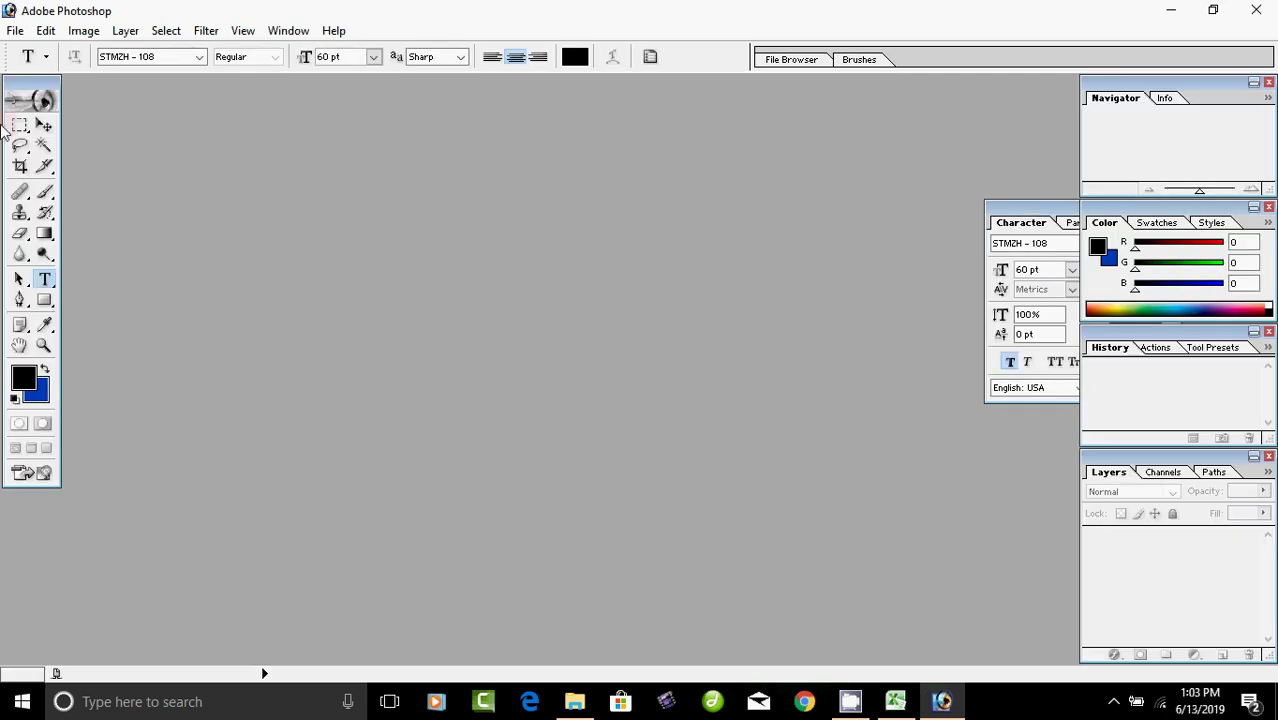
left_click(15, 31)
left_click(47, 60)
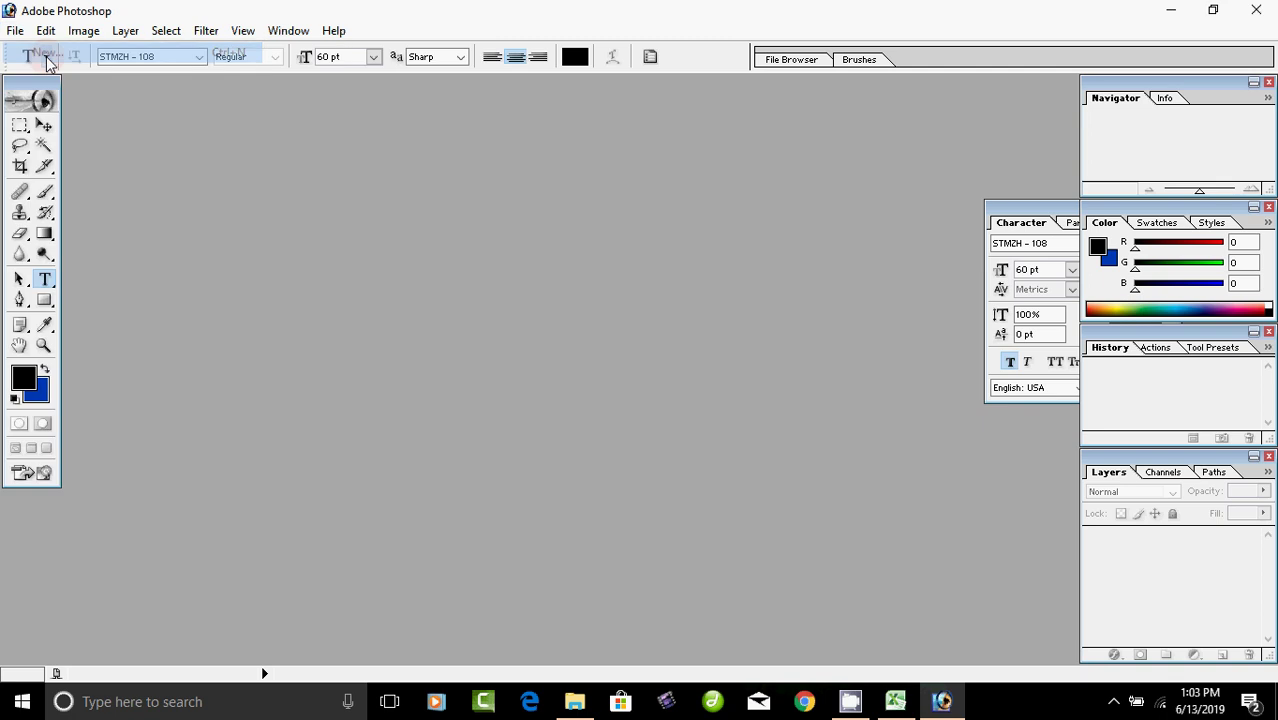
left_click(789, 235)
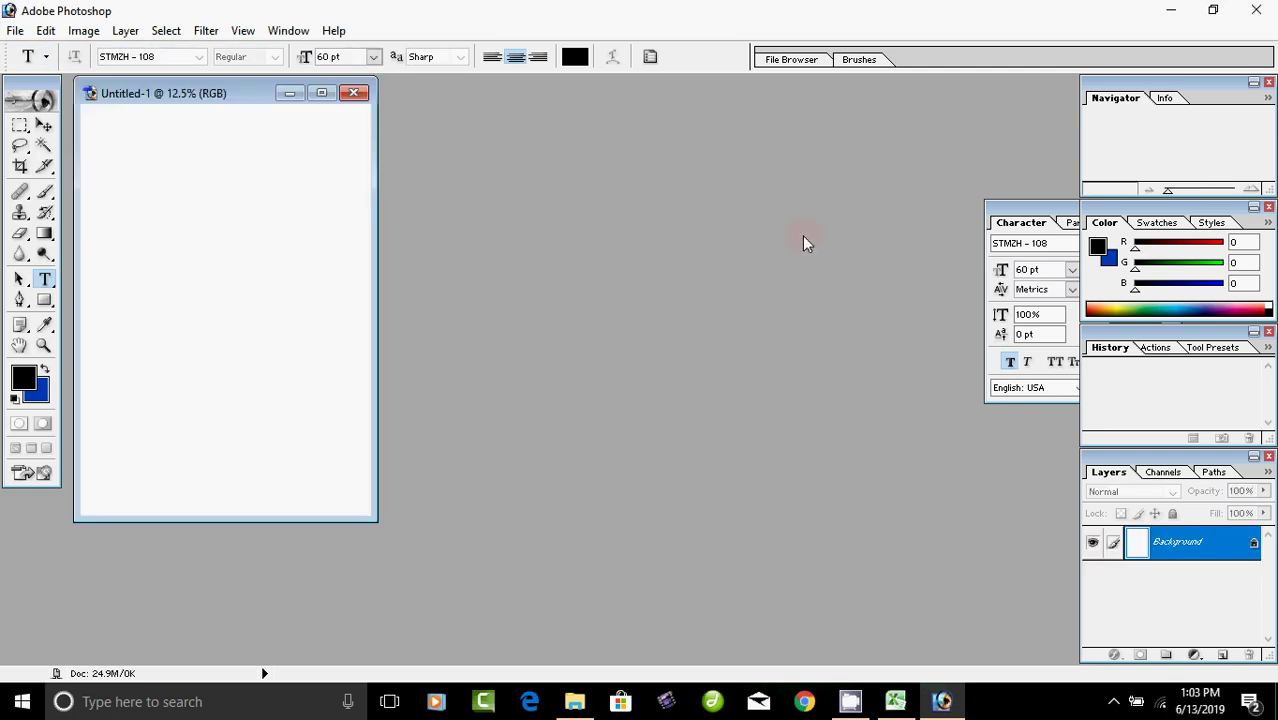
left_click(322, 101)
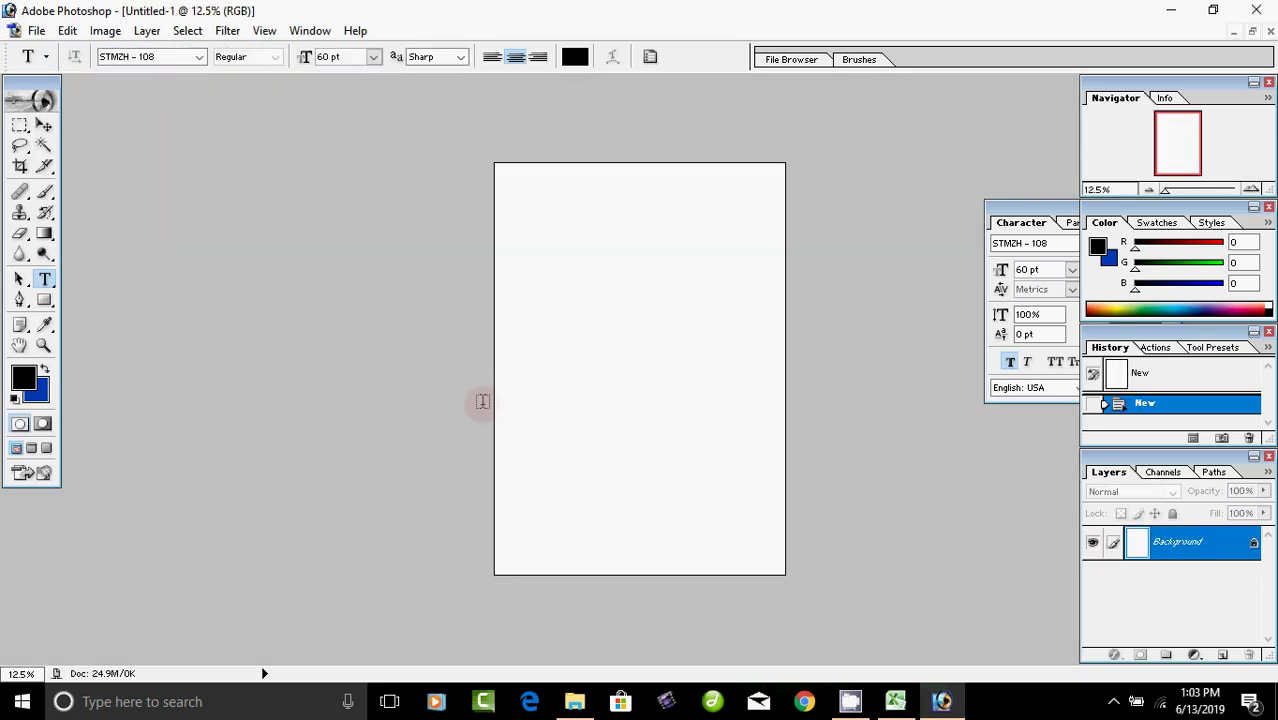
- Zoom in, set the type font to STMZH - 119, and place a text insertion point
key("ctrl+plus")
key("ctrl+plus")
key("ctrl+plus")
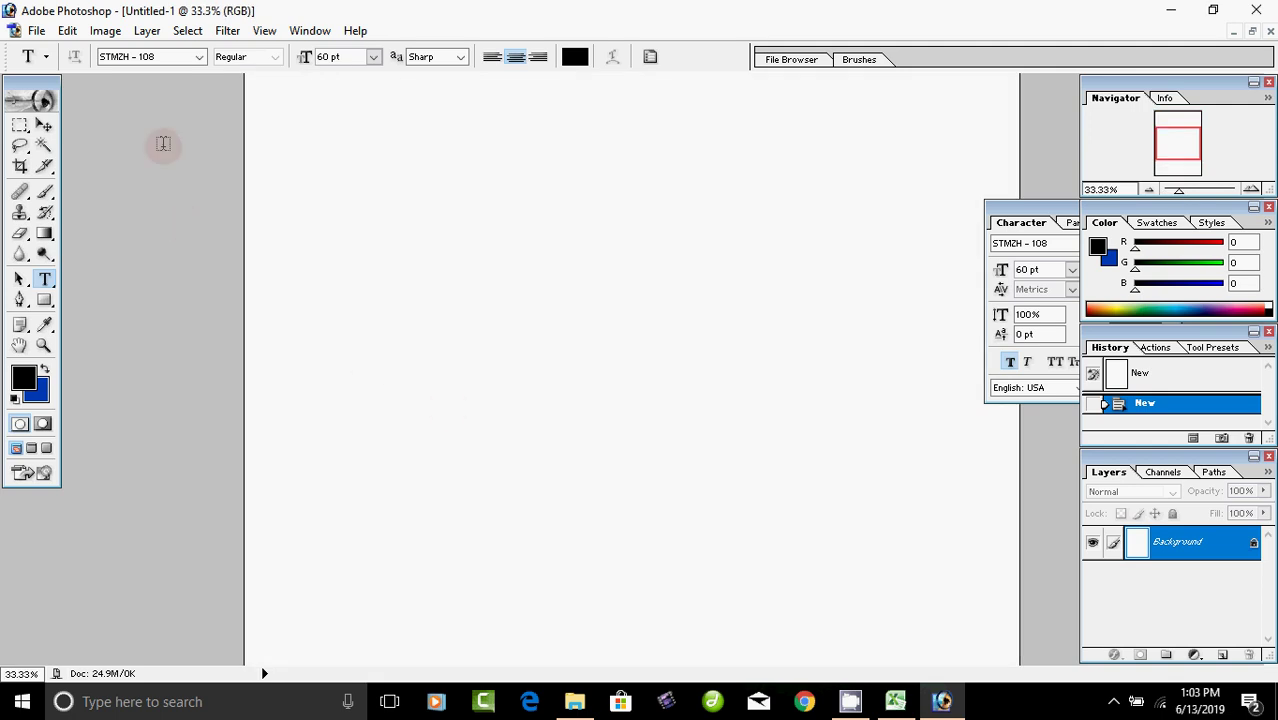
left_click(199, 57)
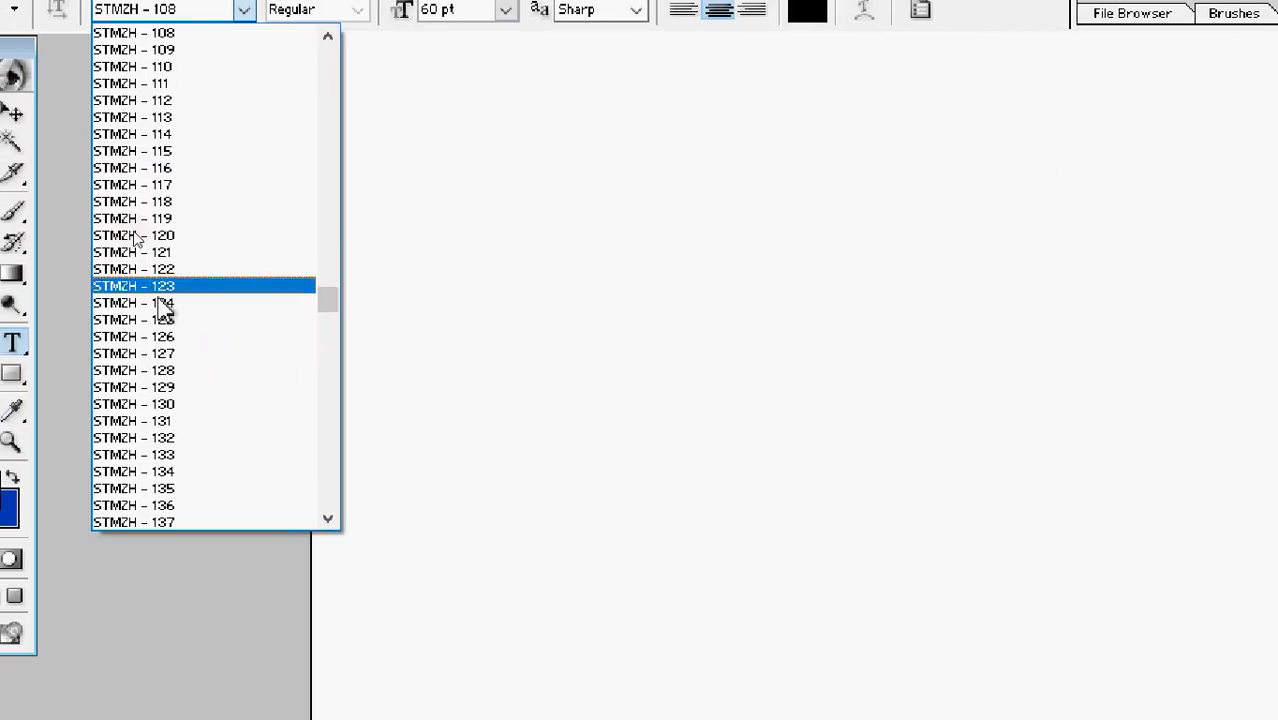
left_click(187, 223)
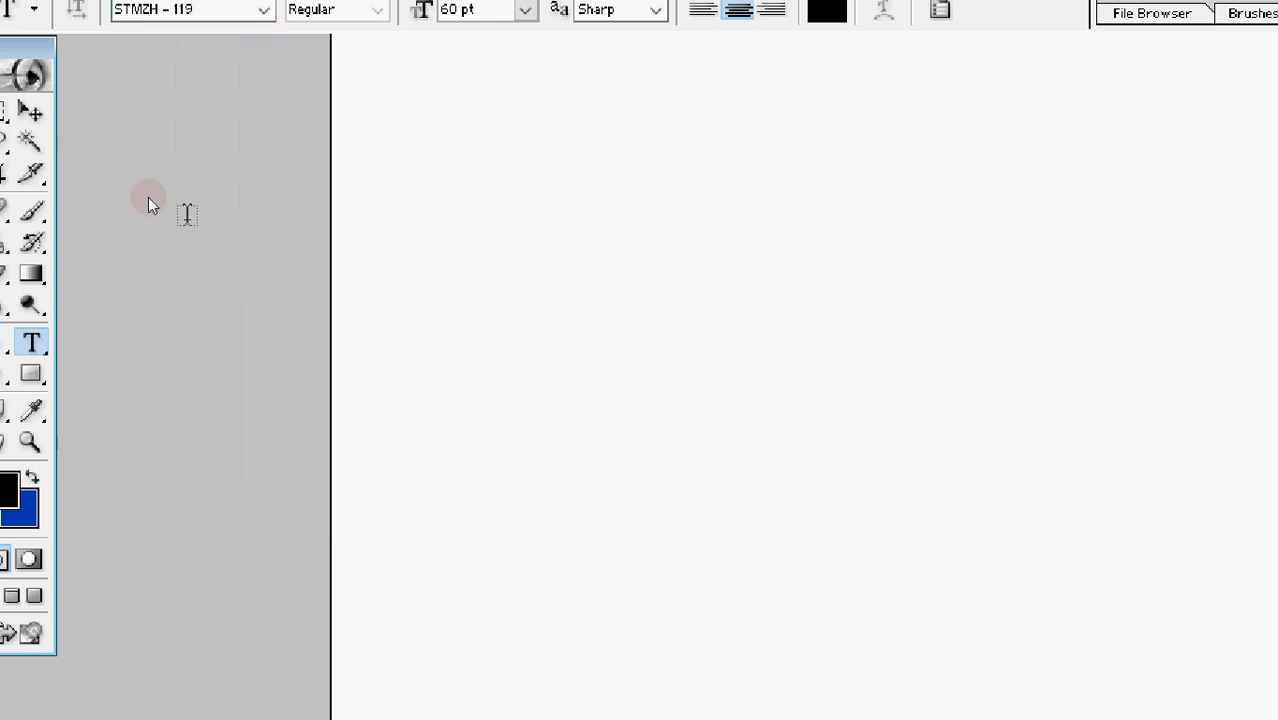
left_click(580, 332)
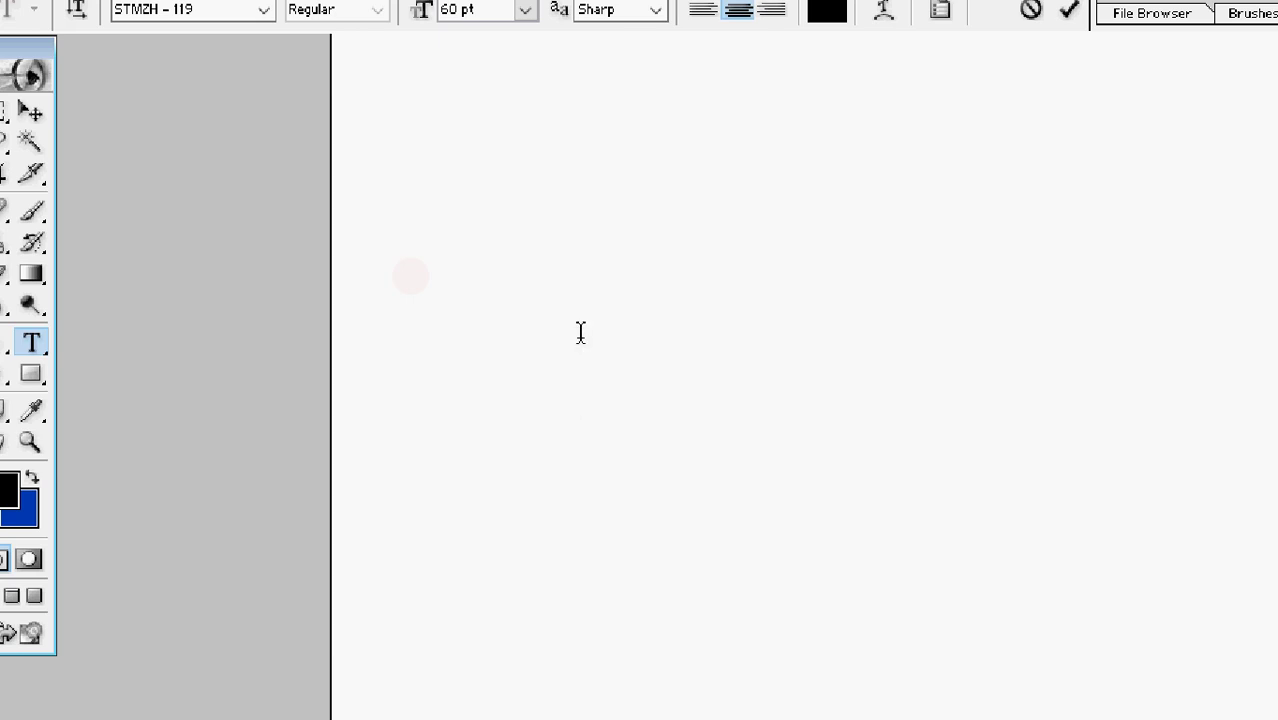
- Type the first Tamil line, வணக்கம், correcting mistyped letters along the way
type("W")
key("BackSpace")
type("M")
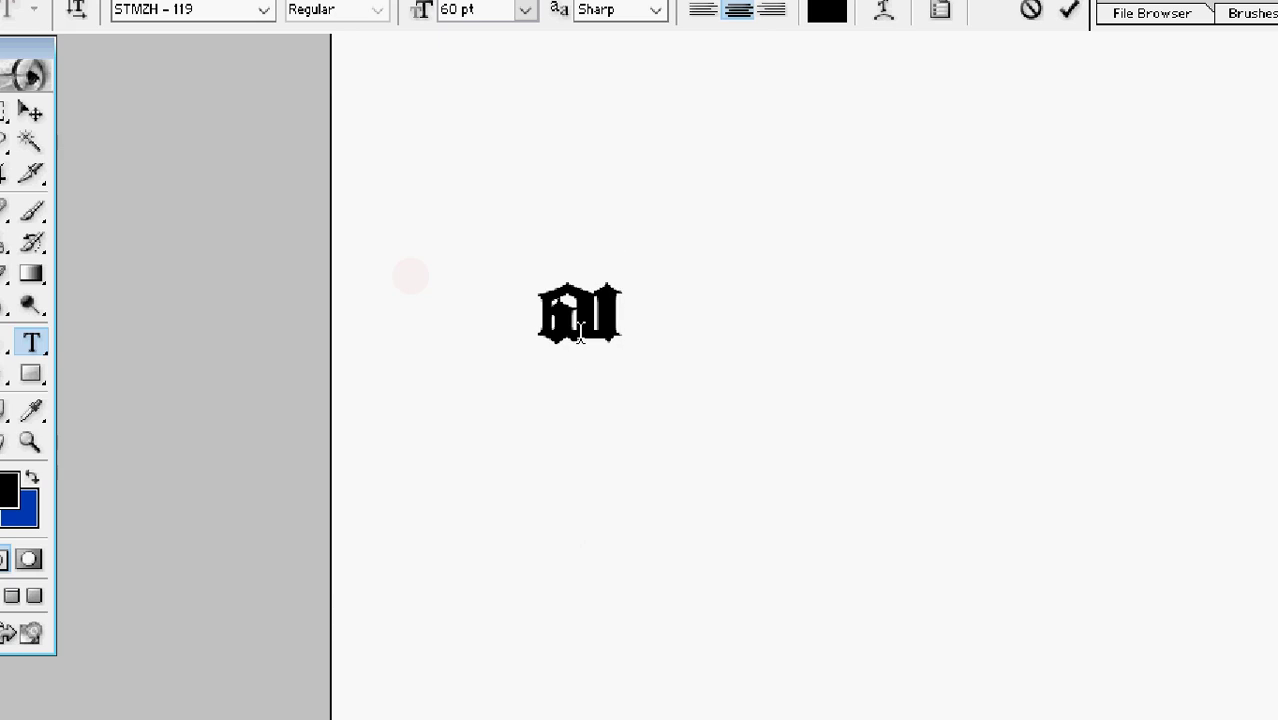
type("shf;fl;")
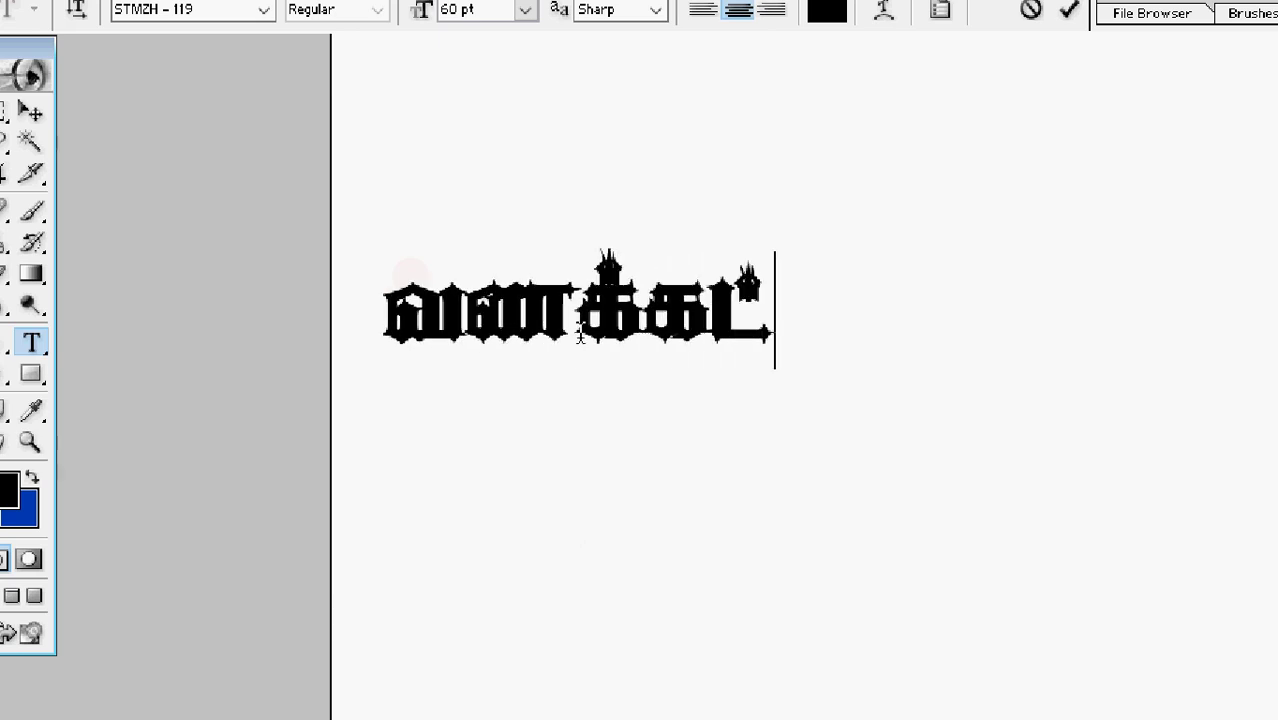
key("BackSpace")
key("BackSpace")
key("BackSpace")
type("k;")
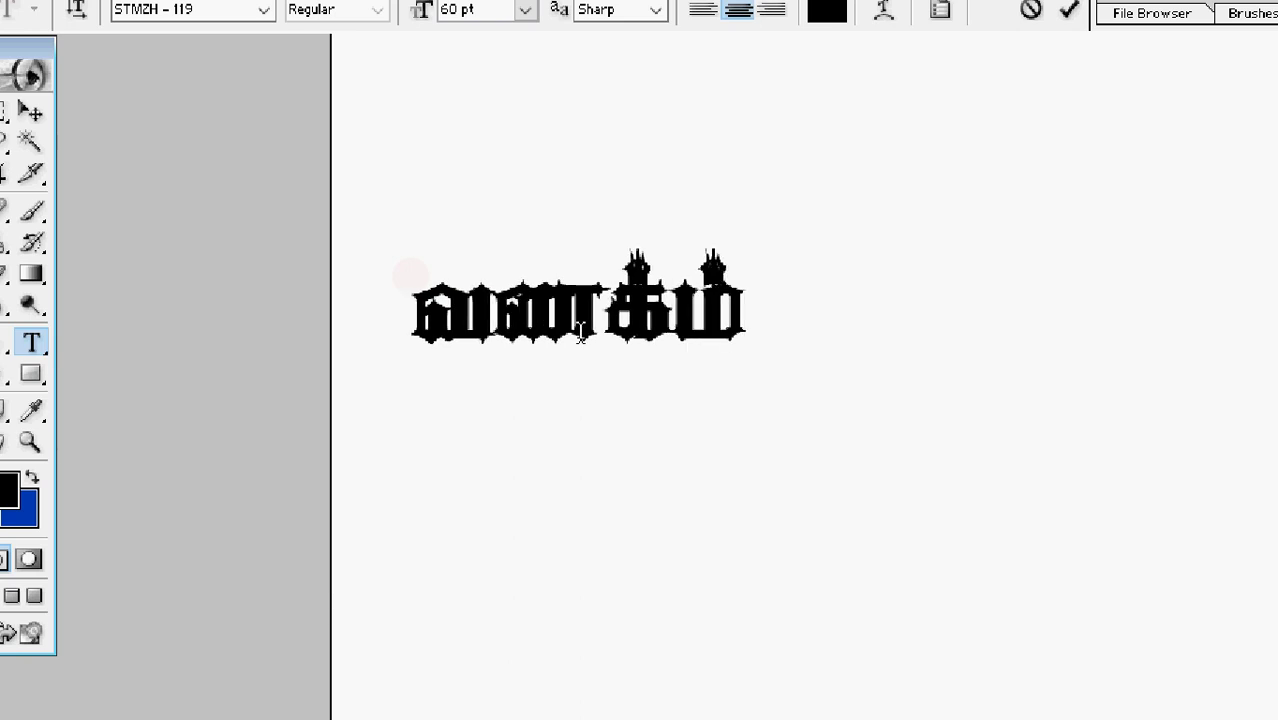
key("BackSpace")
key("BackSpace")
key("BackSpace")
key("BackSpace")
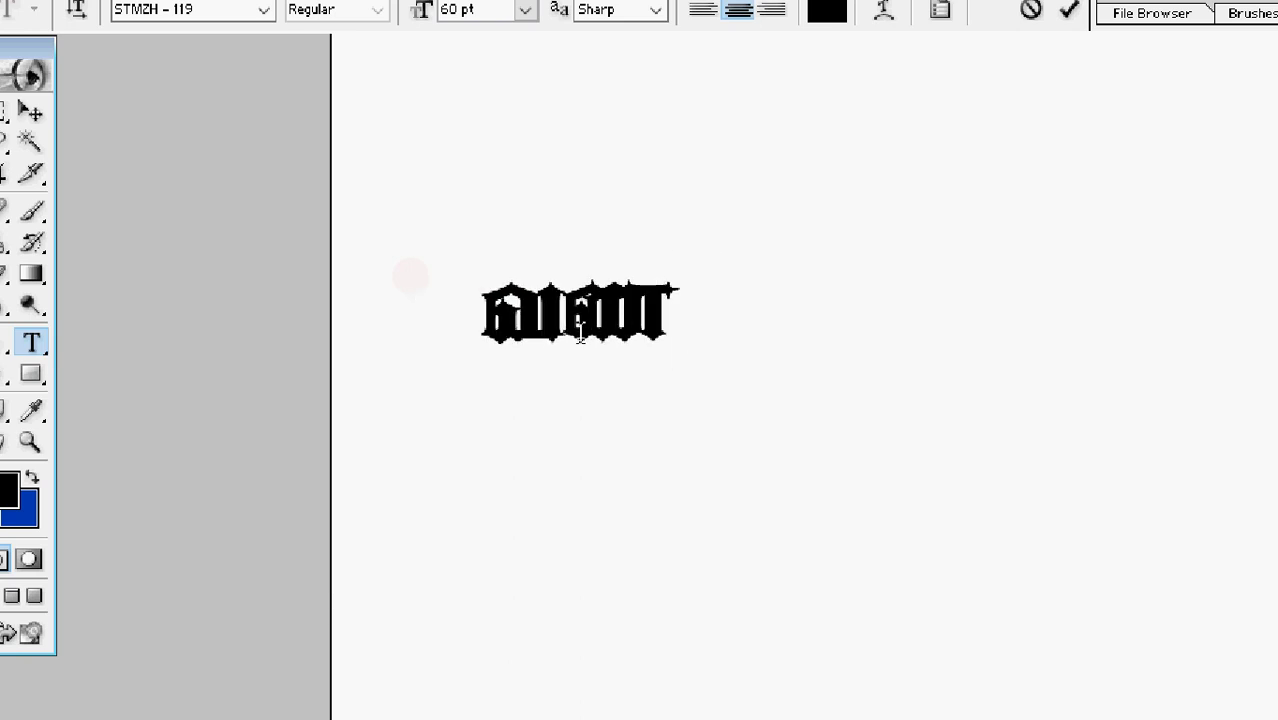
type("f;f ")
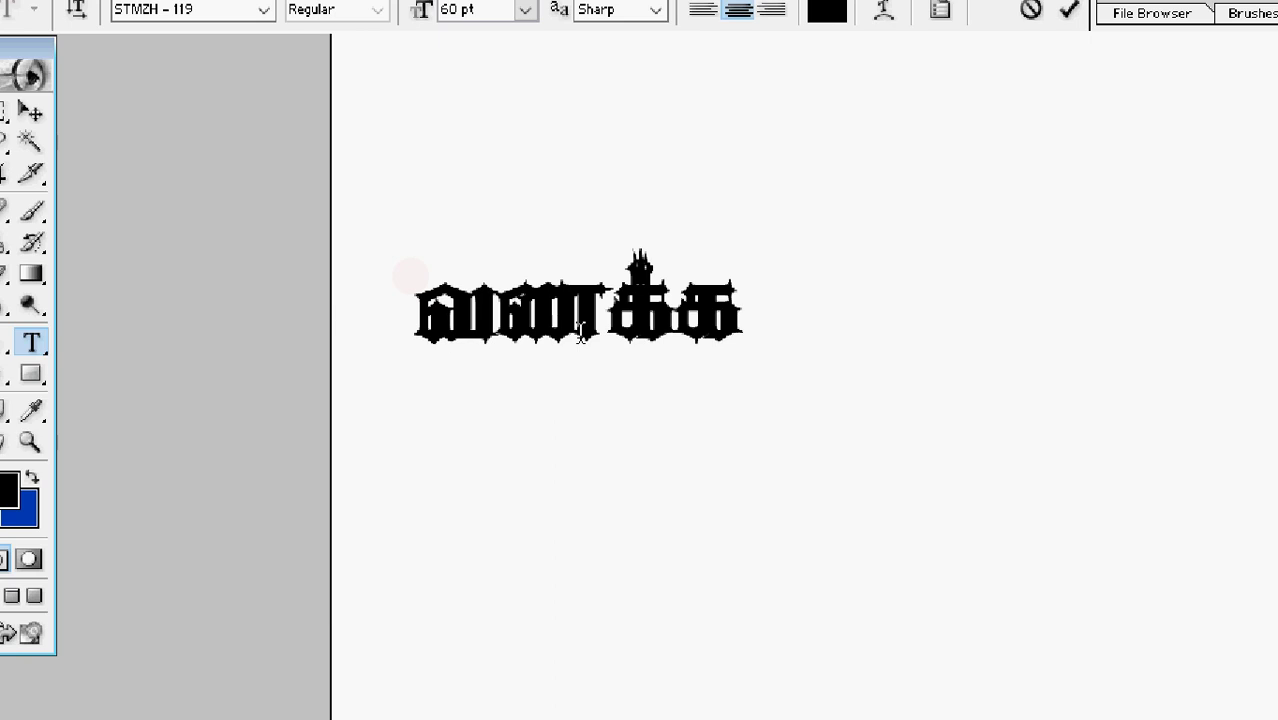
type("k;")
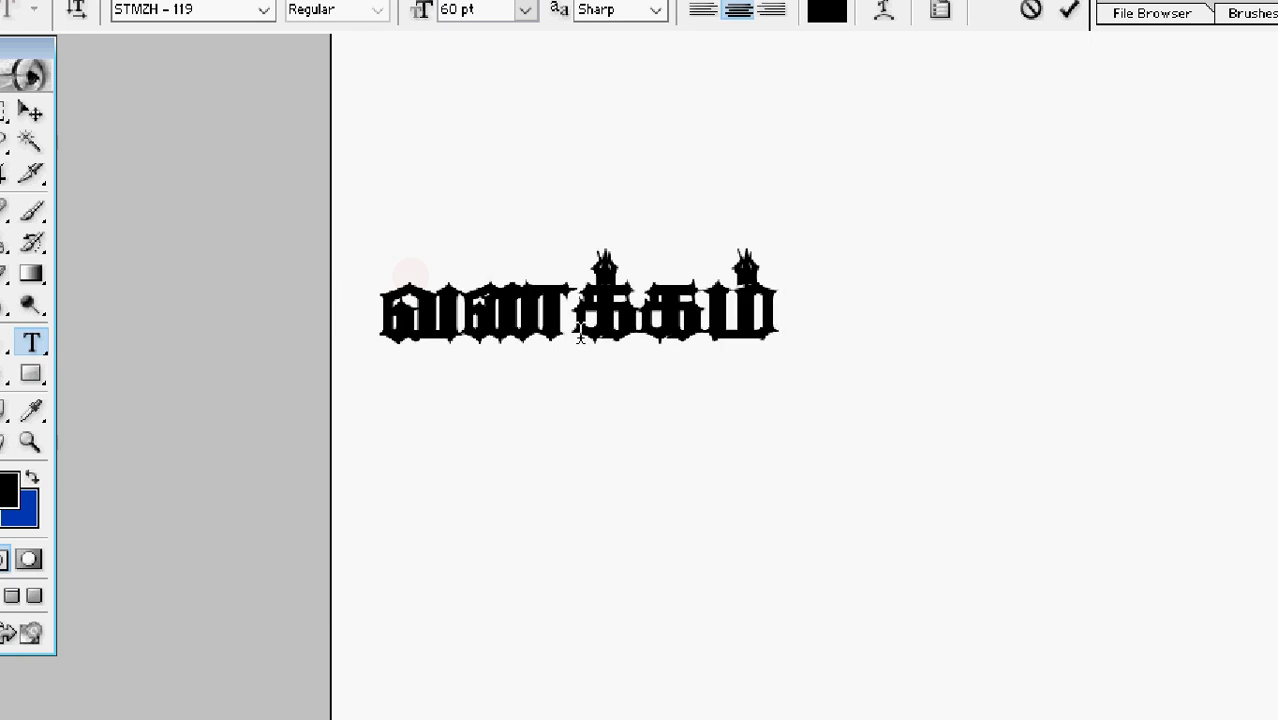
- Type நண்பர்களே on a second line, fixing the final letters
key("Return")
type("ez;g")
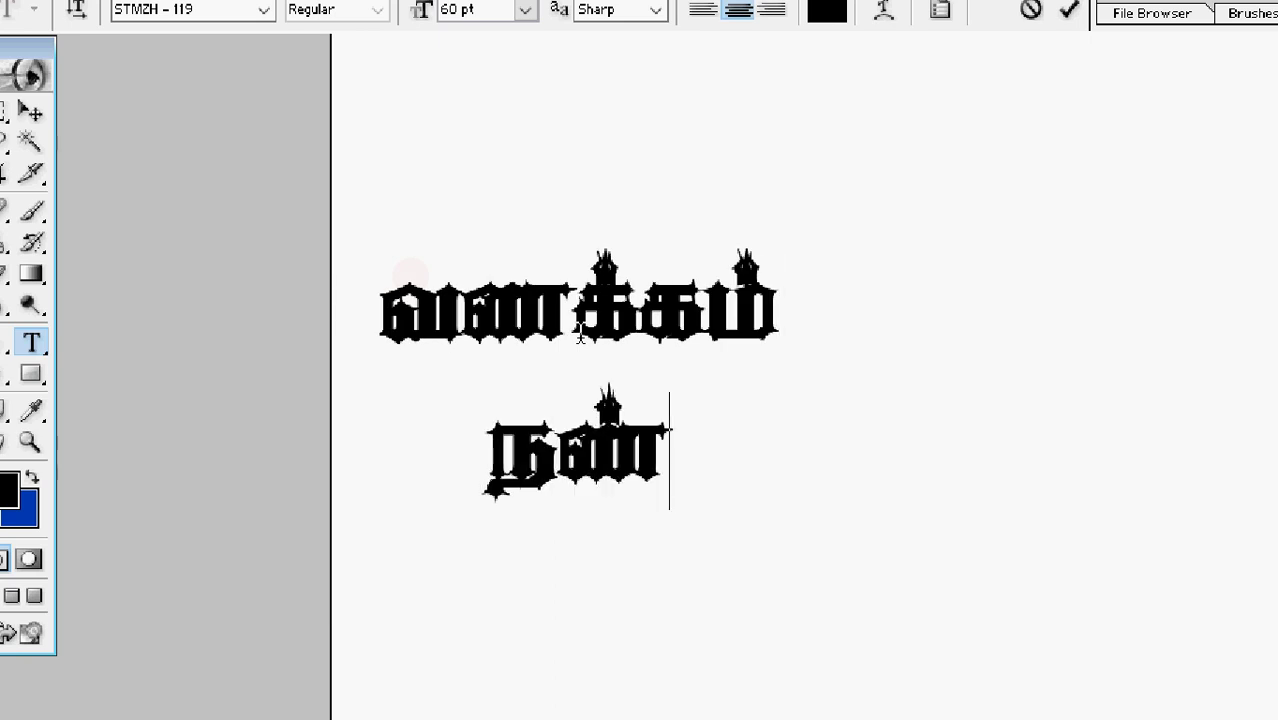
type("u;f")
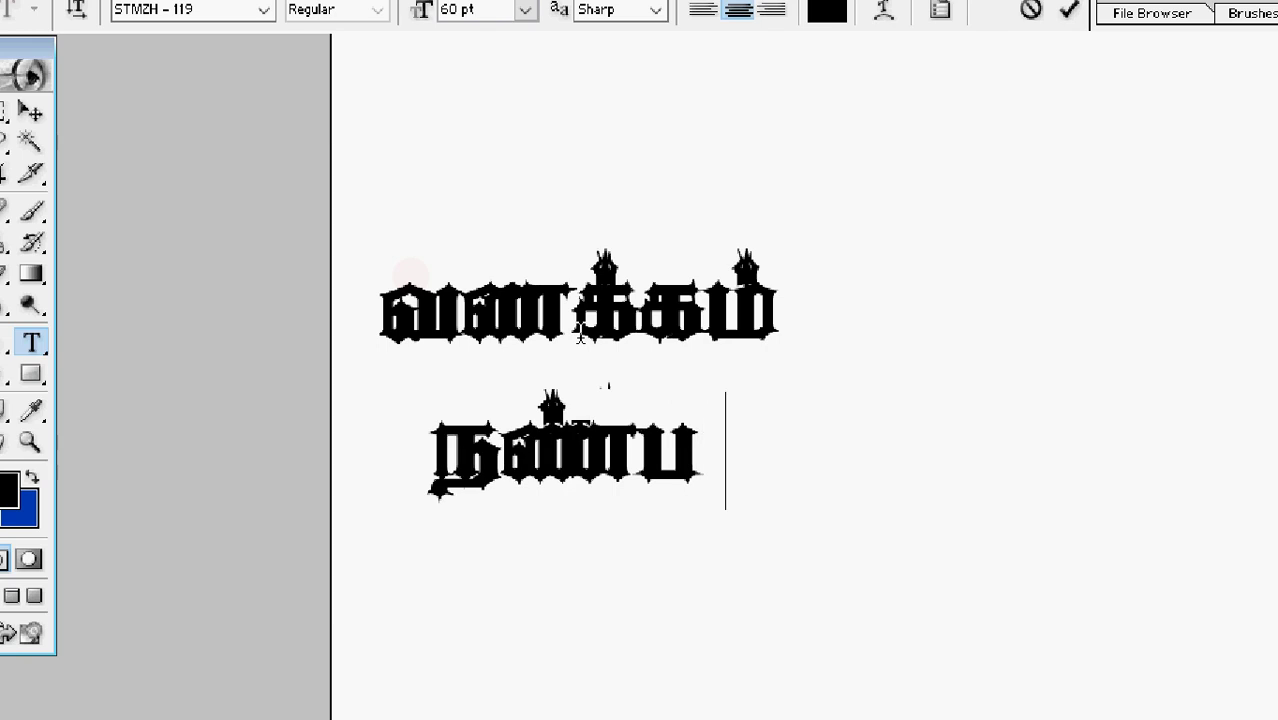
type("o")
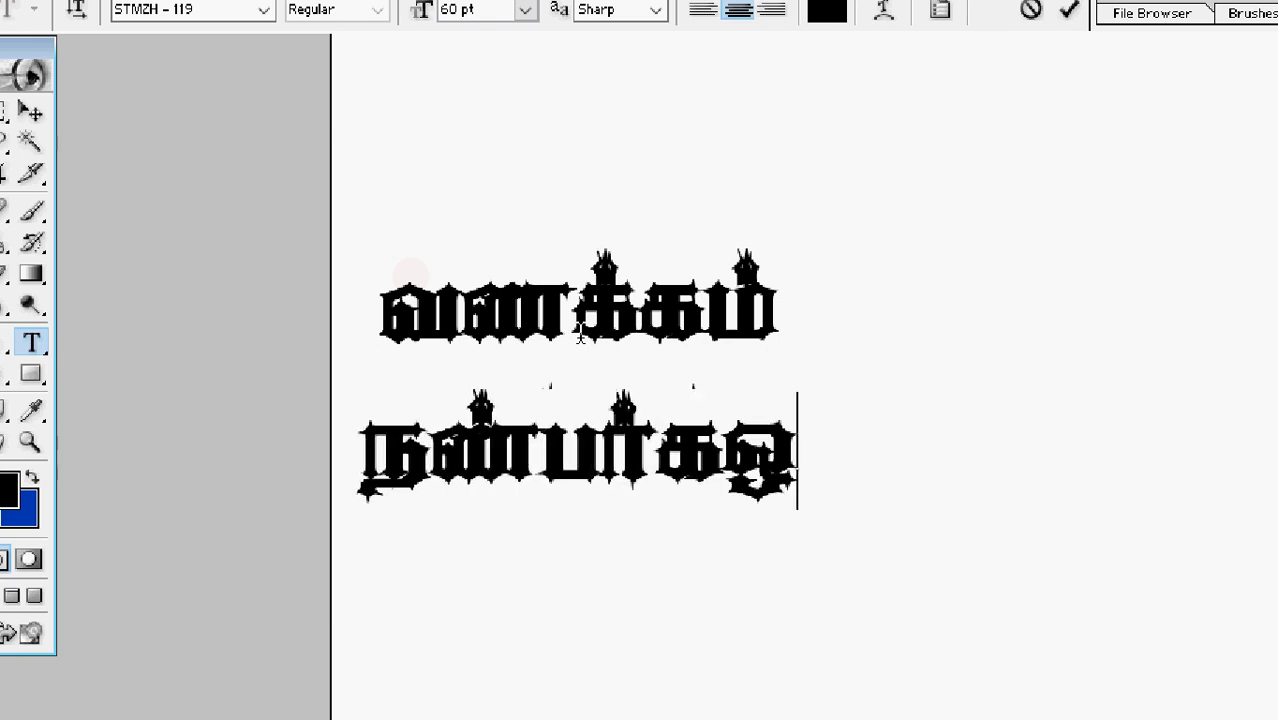
key("BackSpace")
type("s")
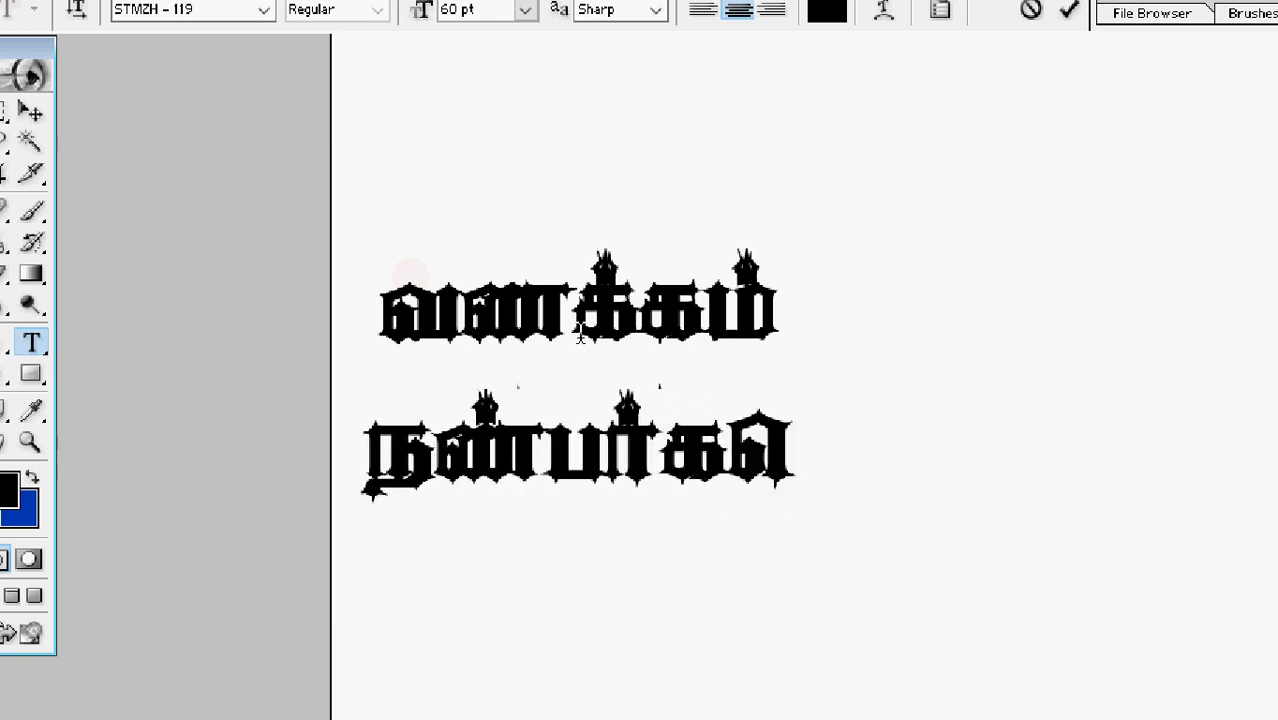
key("BackSpace")
type("Ns")
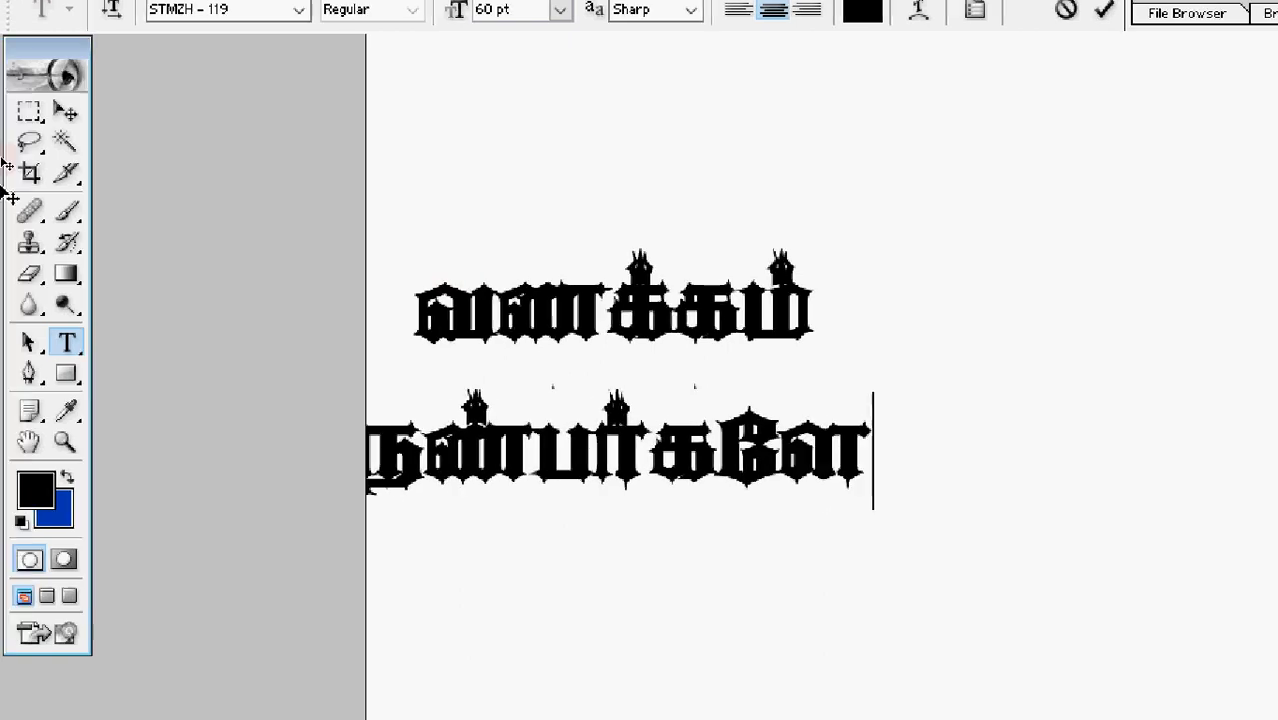
- Move both Tamil lines up and to the right on the canvas
left_click(66, 111)
left_click_drag(593, 477, 793, 357)
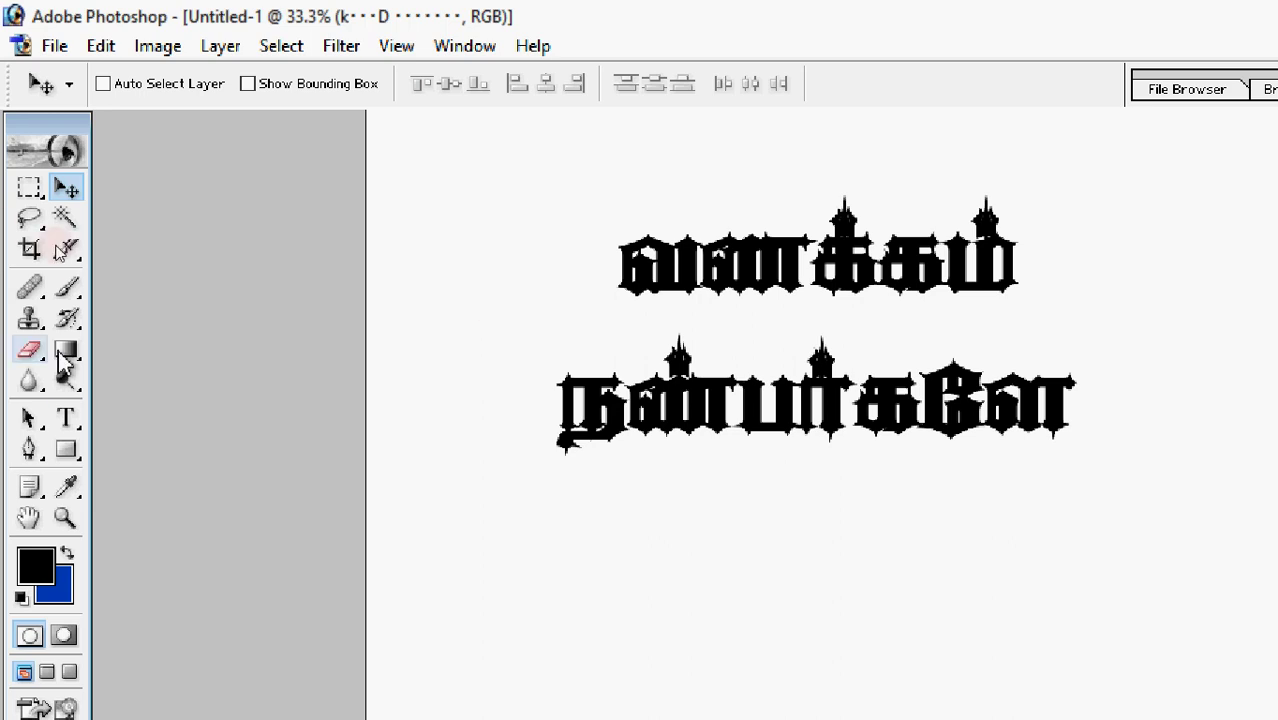
left_click(65, 420)
- Try STMZH - 127 and STMZH - 152 on both lines, settling on STMZH - 181
left_click_drag(609, 272, 979, 457)
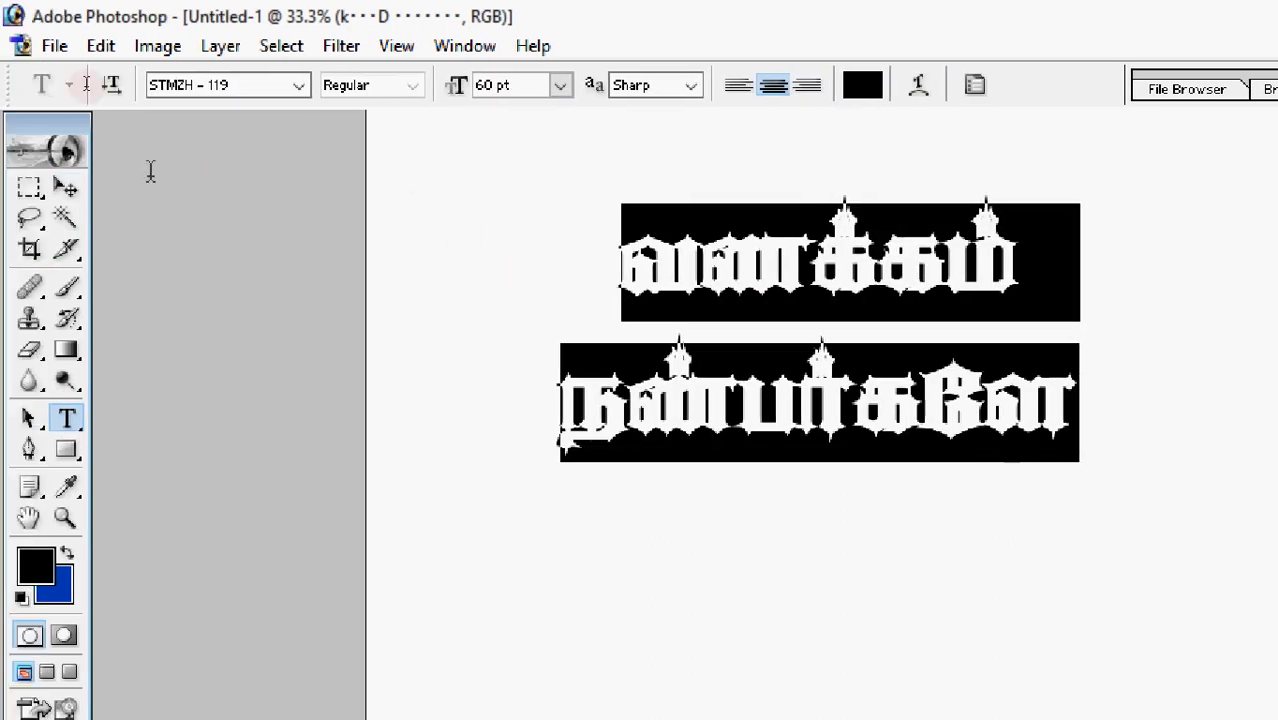
left_click(253, 85)
left_click(194, 243)
left_click(299, 86)
left_click(225, 531)
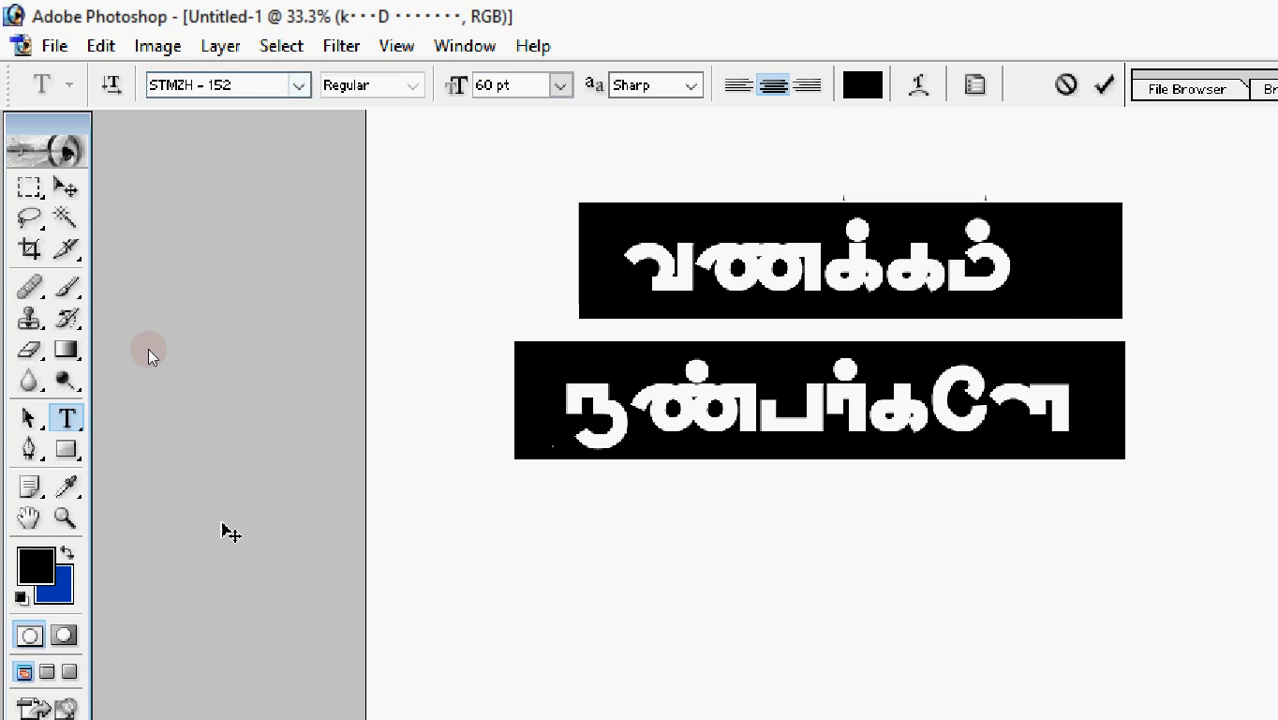
left_click(299, 86)
left_click(240, 590)
left_click(1034, 423)
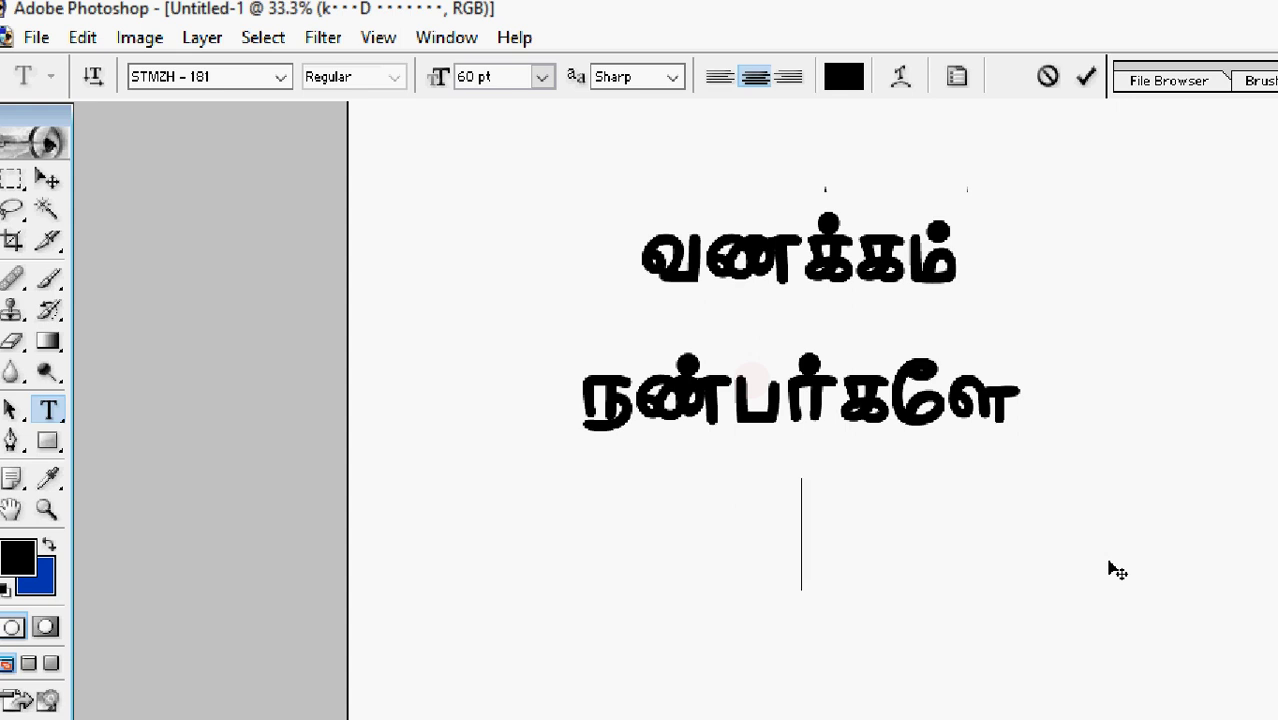
- Type இந்தியன் as a third line below நண்பர்களே and start a new line
type("இந்திய")
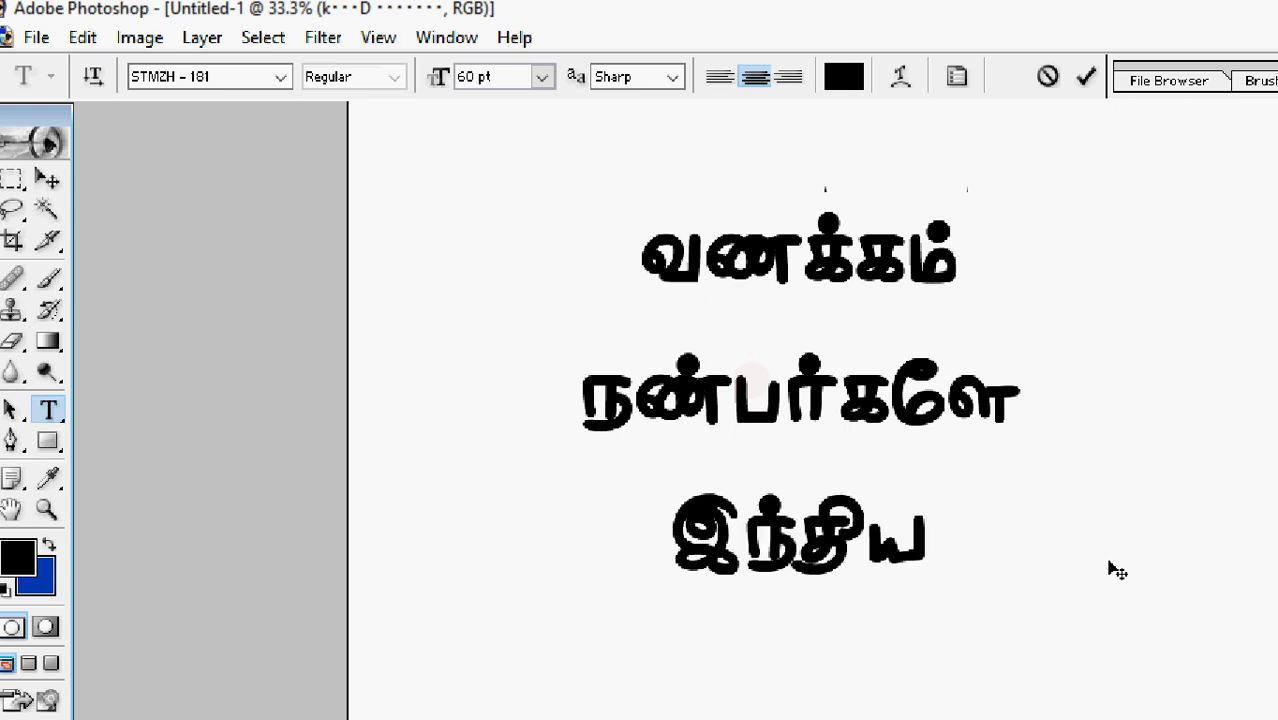
type("ன்")
key("Return")
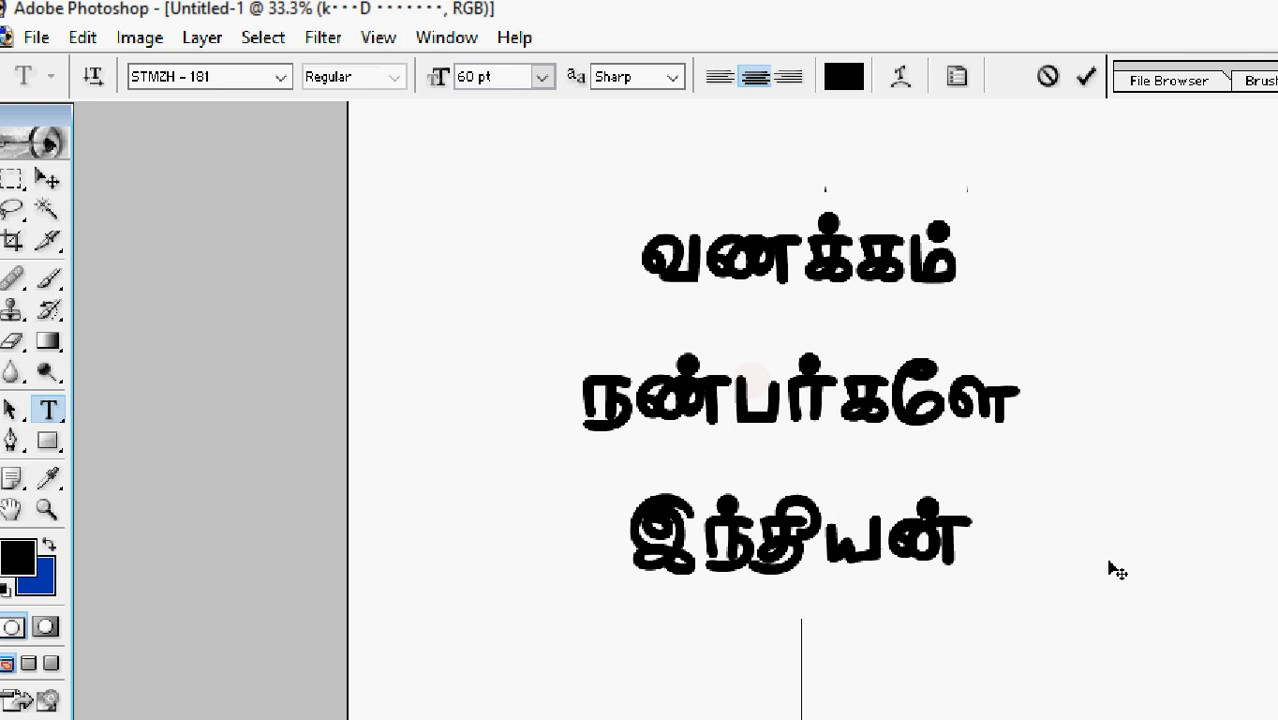